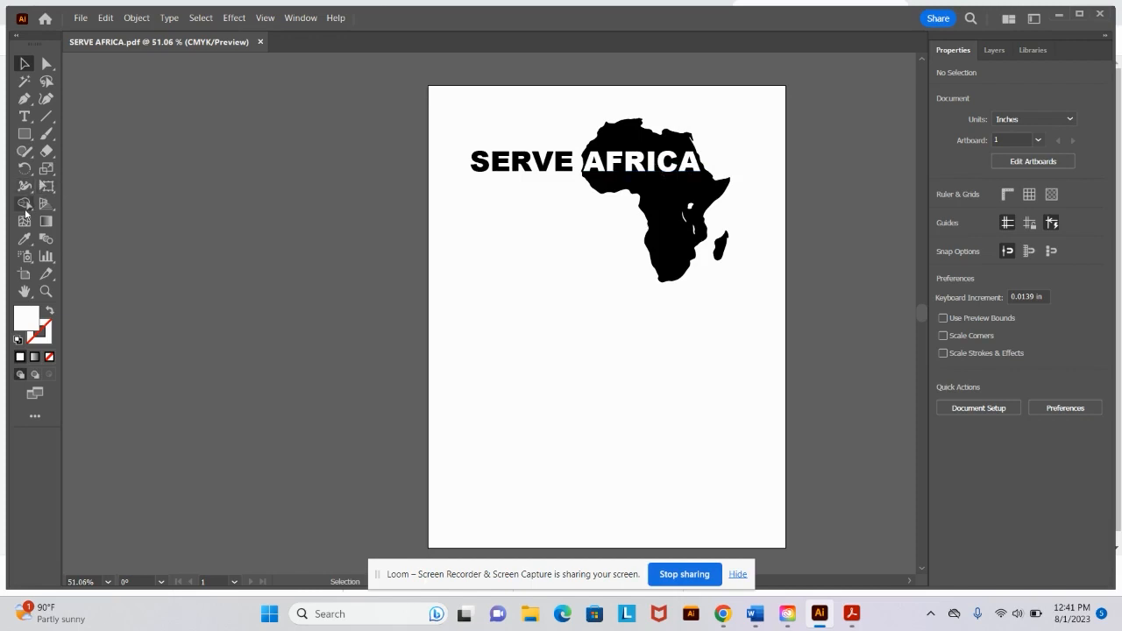
Step: Examine the map's clip group and the SERVE AFRICA text in Outline view and switch back to Preview on CPU
left_click(24, 116)
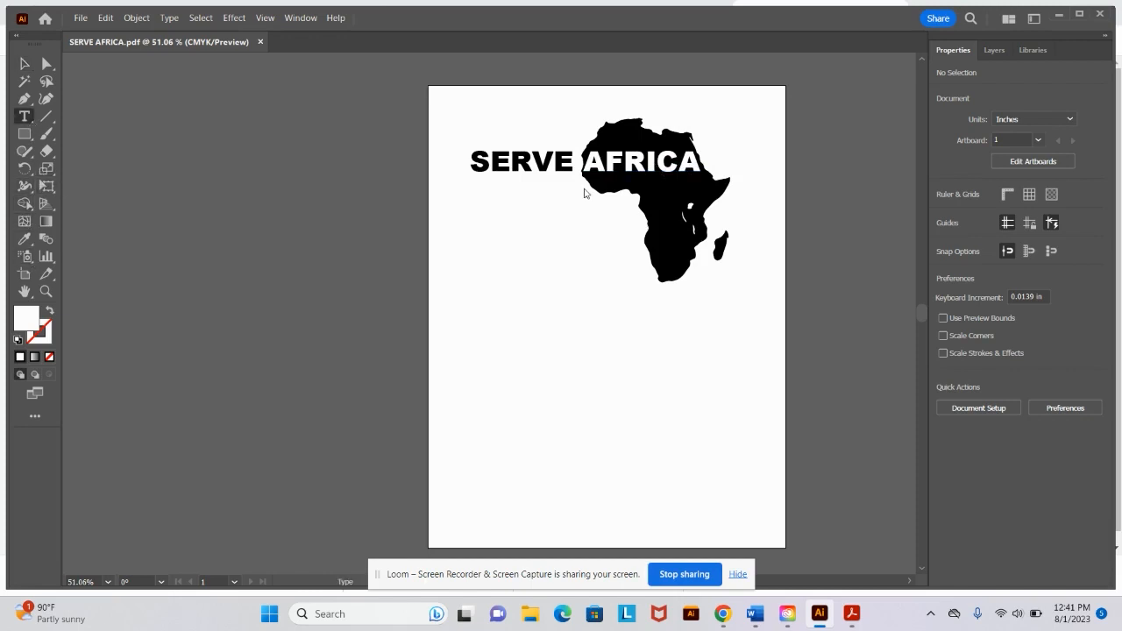
key("v")
left_click(683, 263)
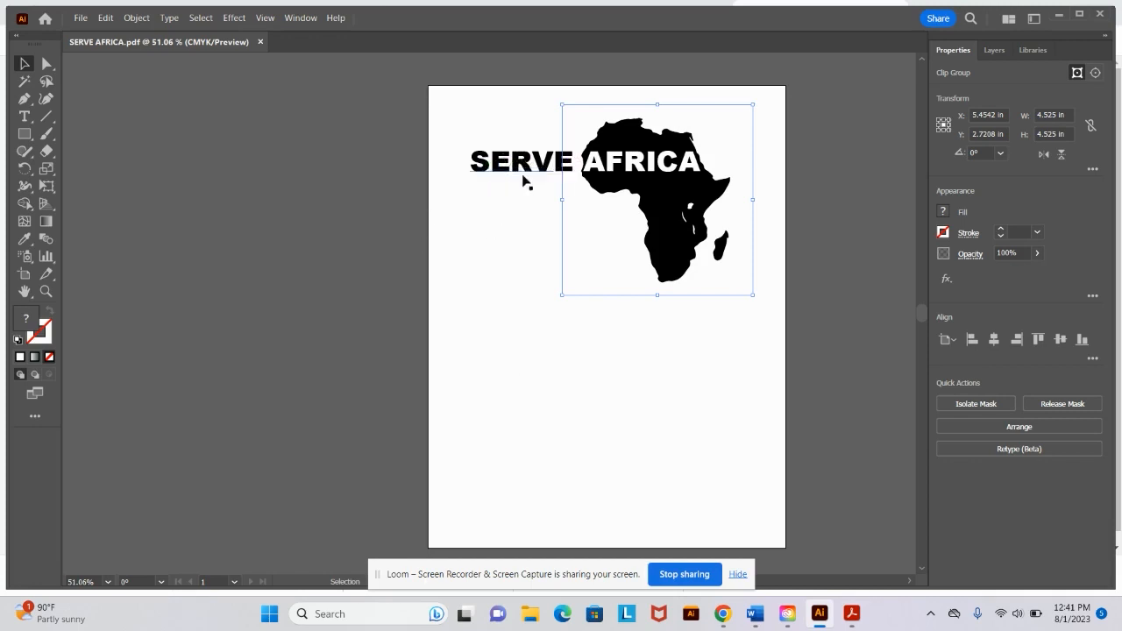
left_click(268, 18)
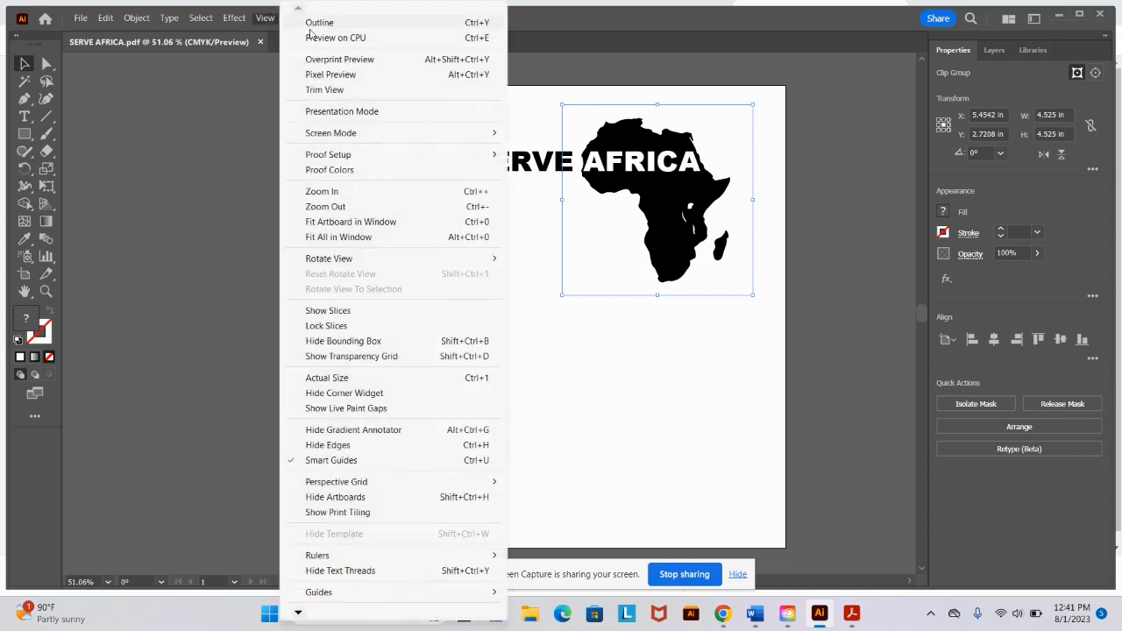
left_click(309, 25)
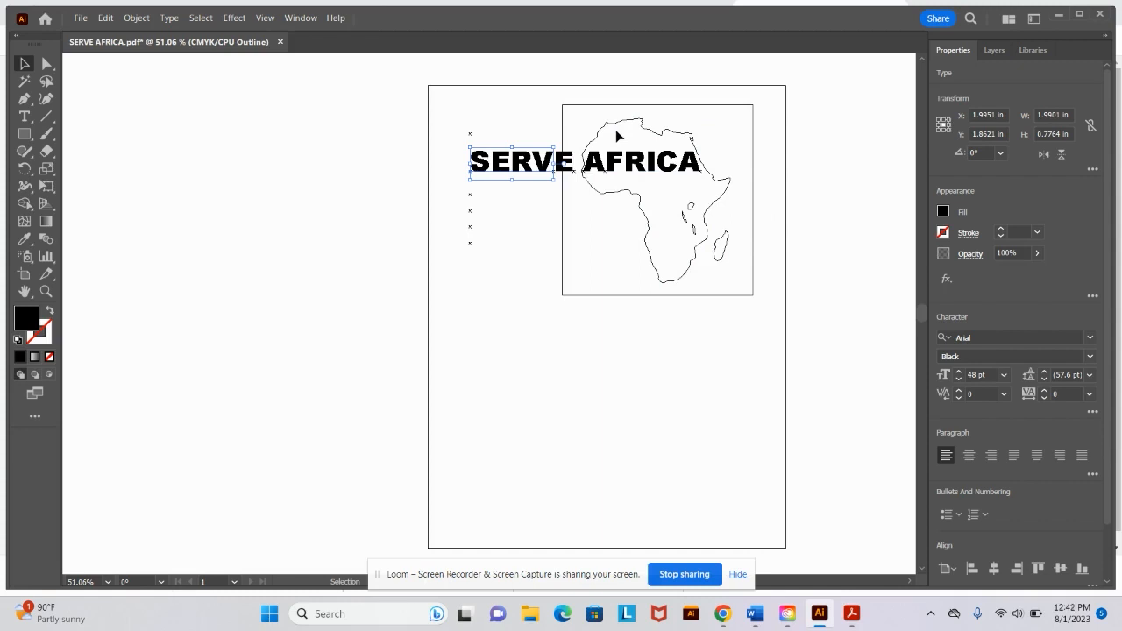
left_click(263, 18)
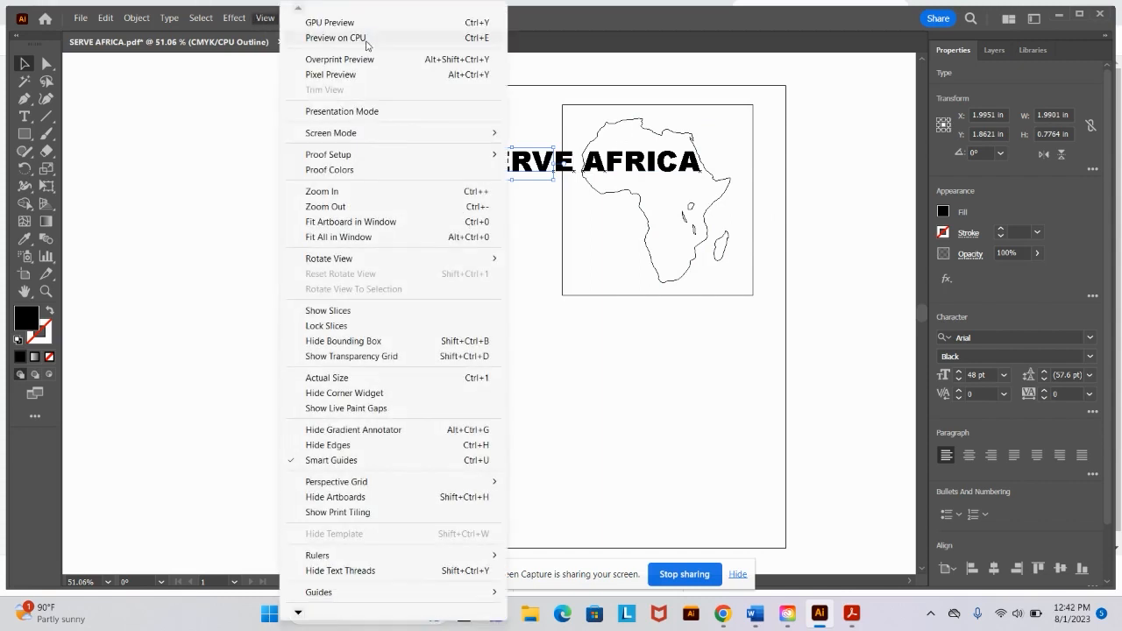
left_click(366, 38)
left_click(612, 252)
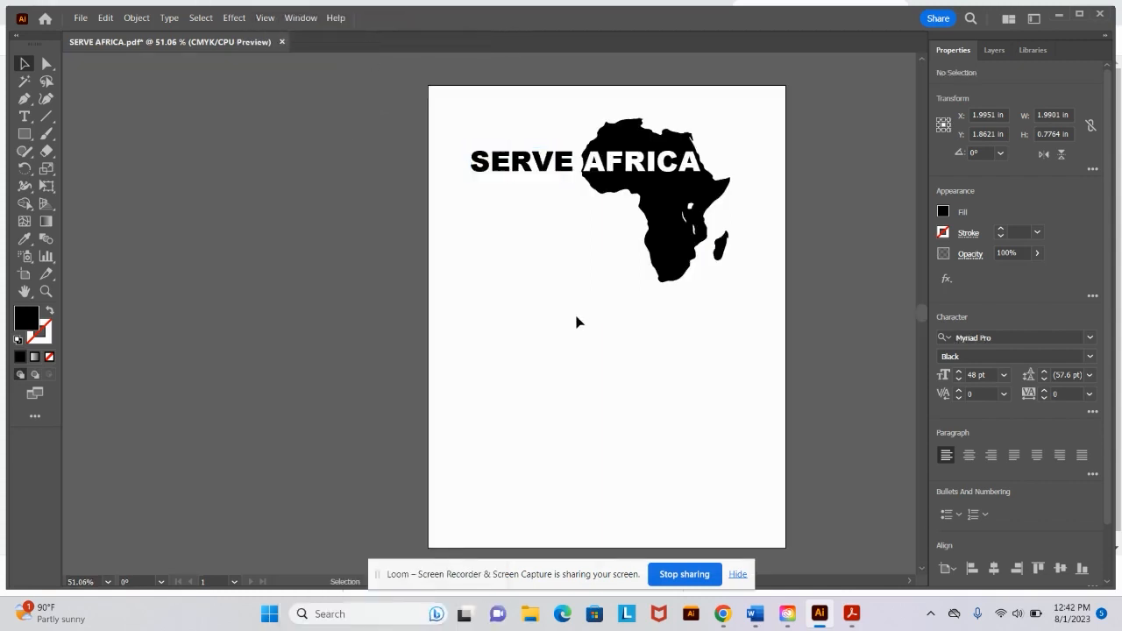
Step: Expand the whole SERVE AFRICA logo, including the text and the map, with Object and Fill enabled
left_click_drag(446, 87, 756, 323)
left_click(137, 17)
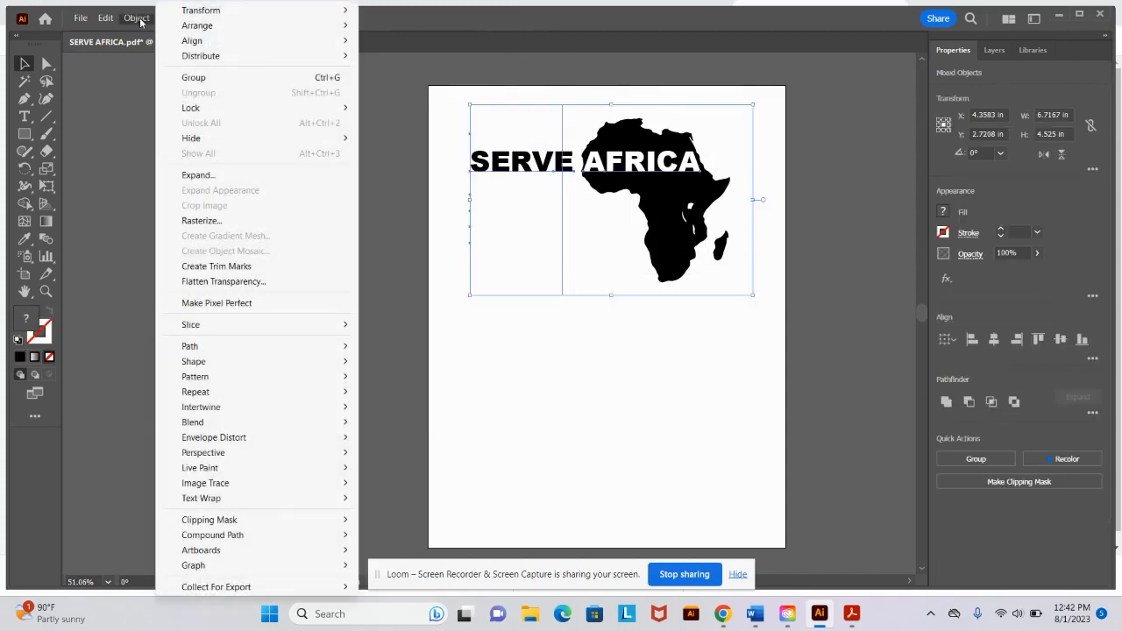
left_click(219, 176)
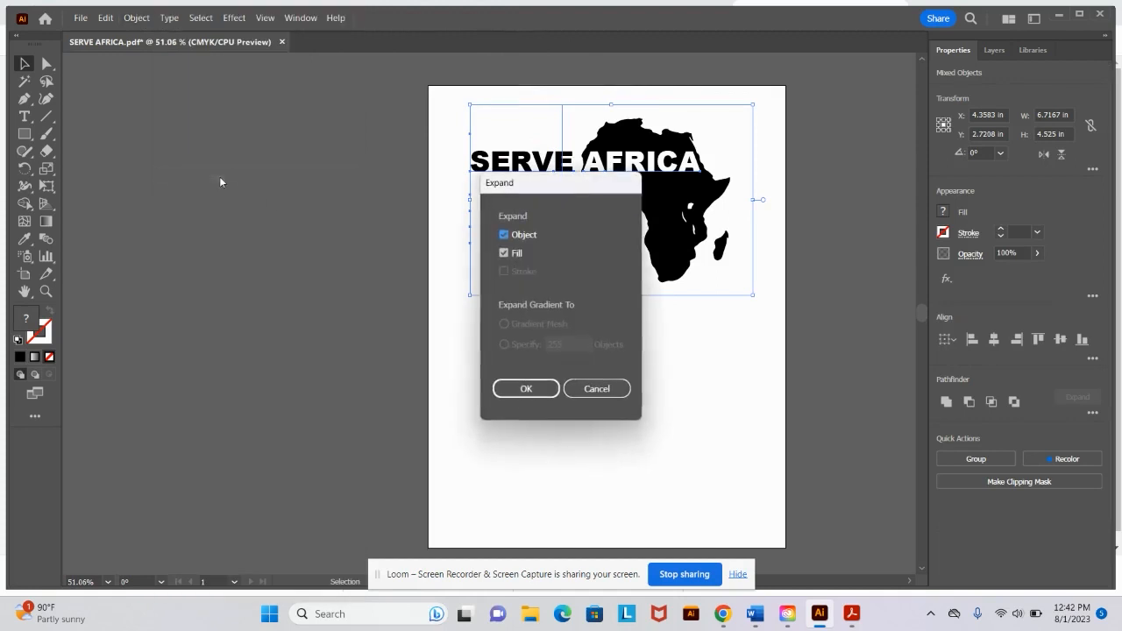
left_click(527, 393)
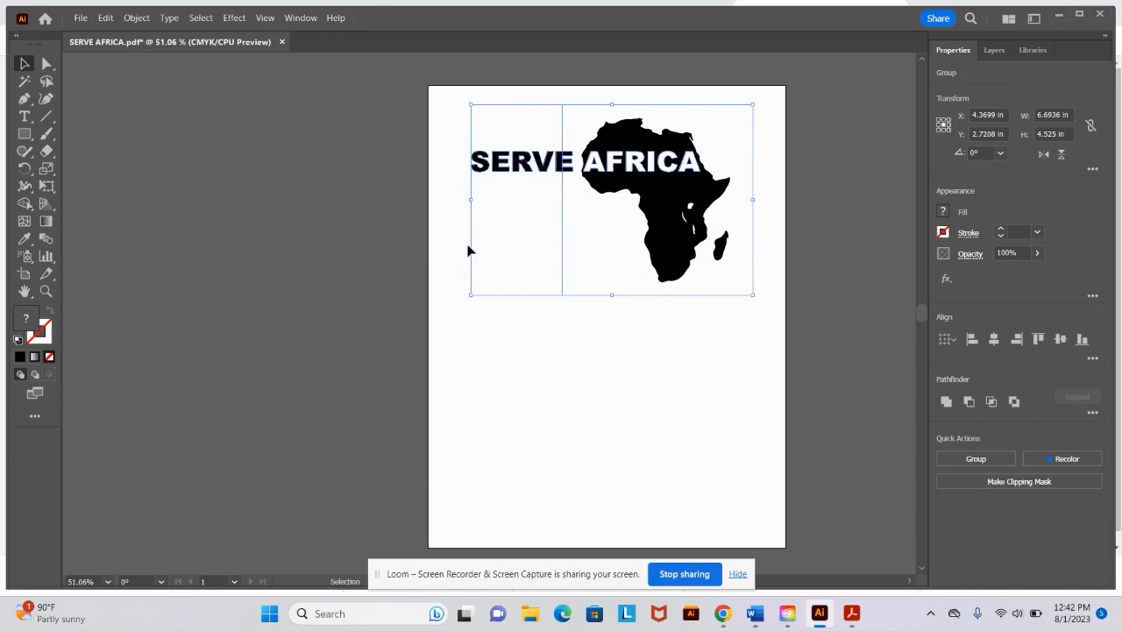
left_click(560, 324)
Step: Examine the expanded letter outlines and the map's clipping frame in Outline view and return to Preview on CPU
left_click(266, 18)
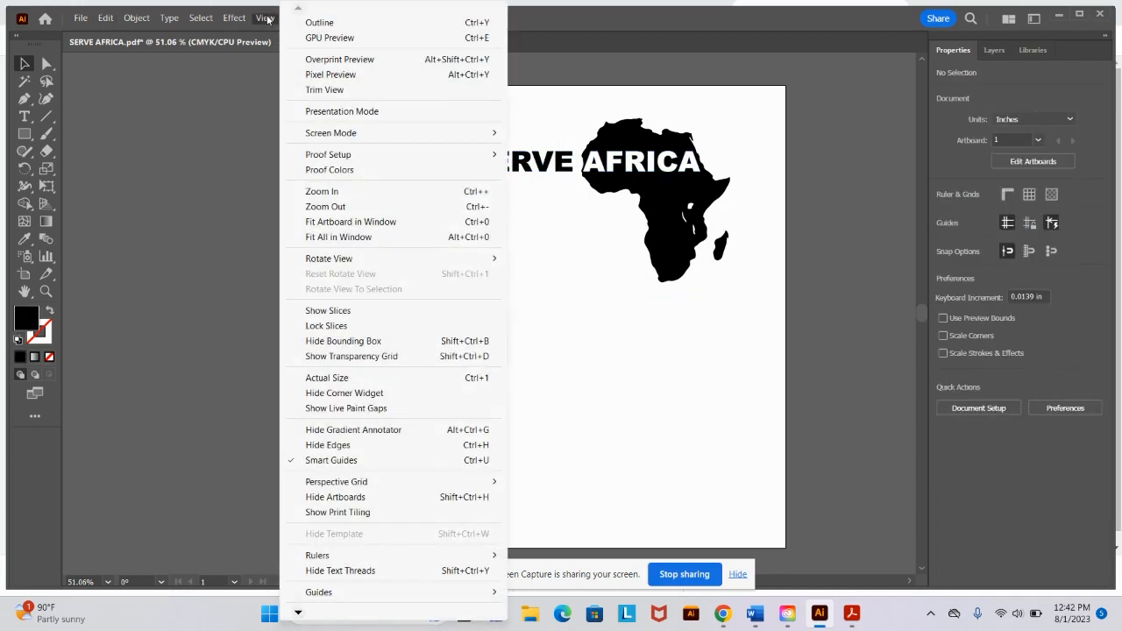
left_click(298, 23)
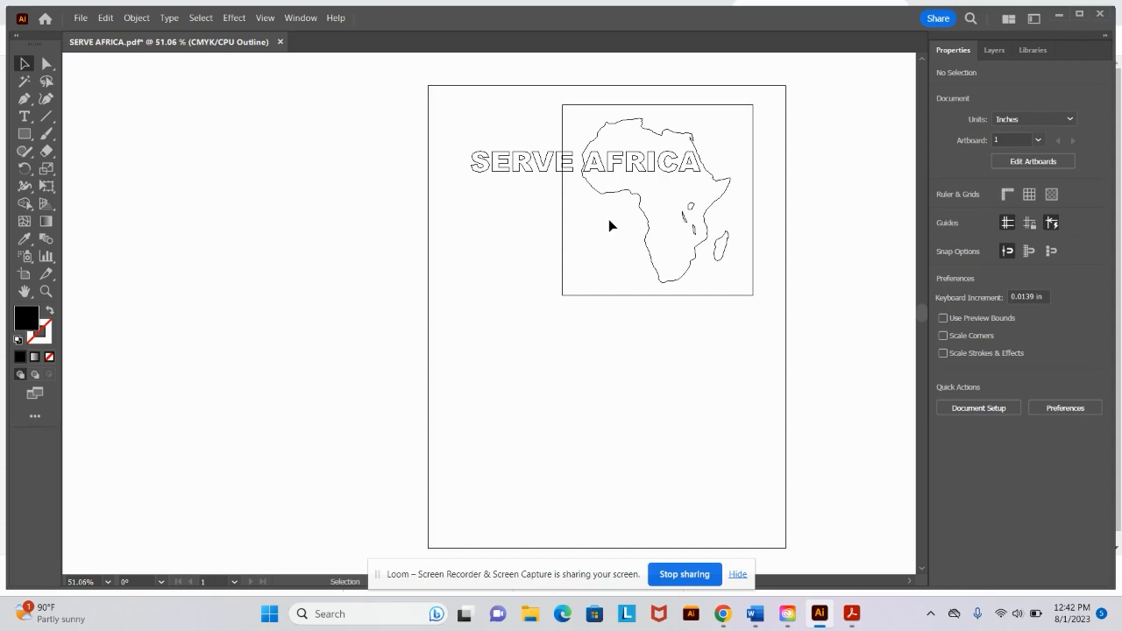
left_click(264, 18)
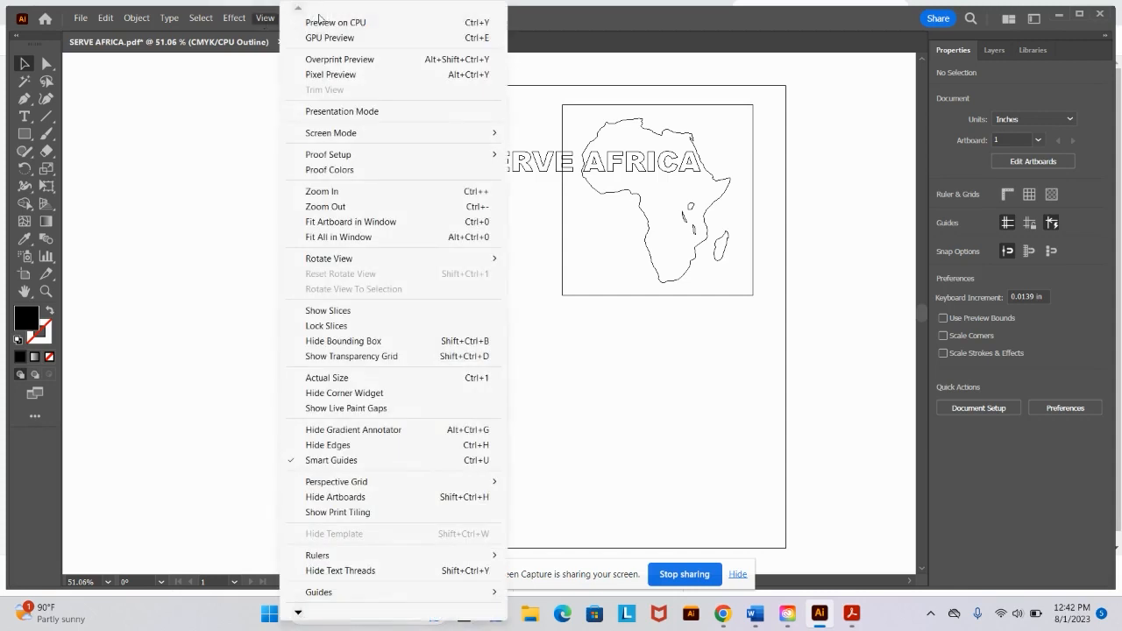
left_click(324, 19)
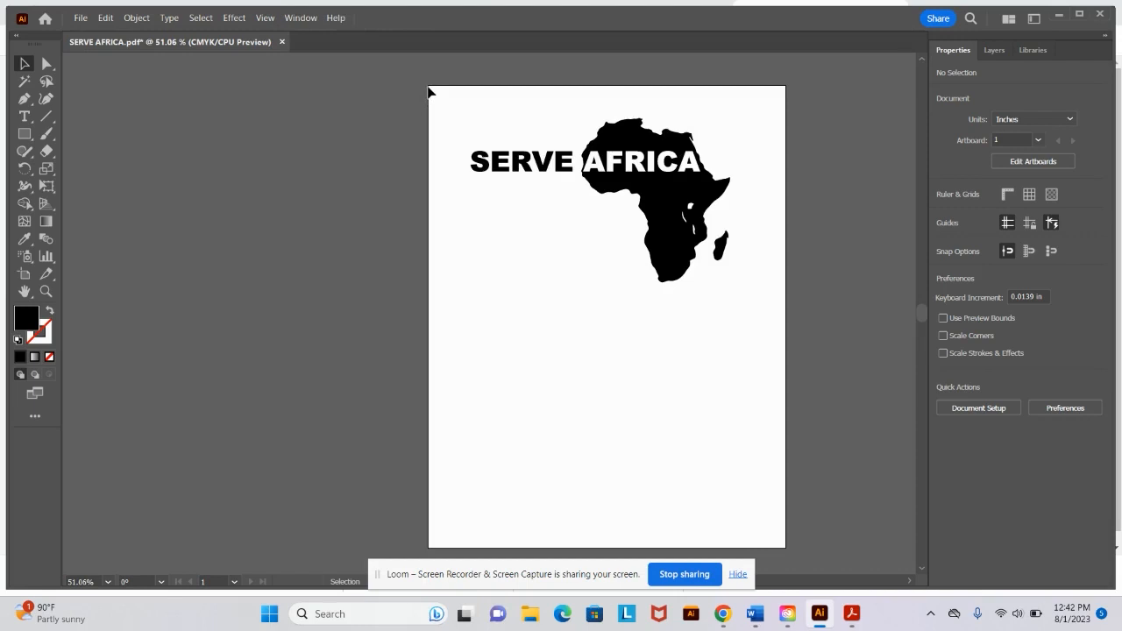
Step: Apply the Pathfinder Trim operation to the whole logo, including the lettering and the map
left_click_drag(429, 91, 780, 342)
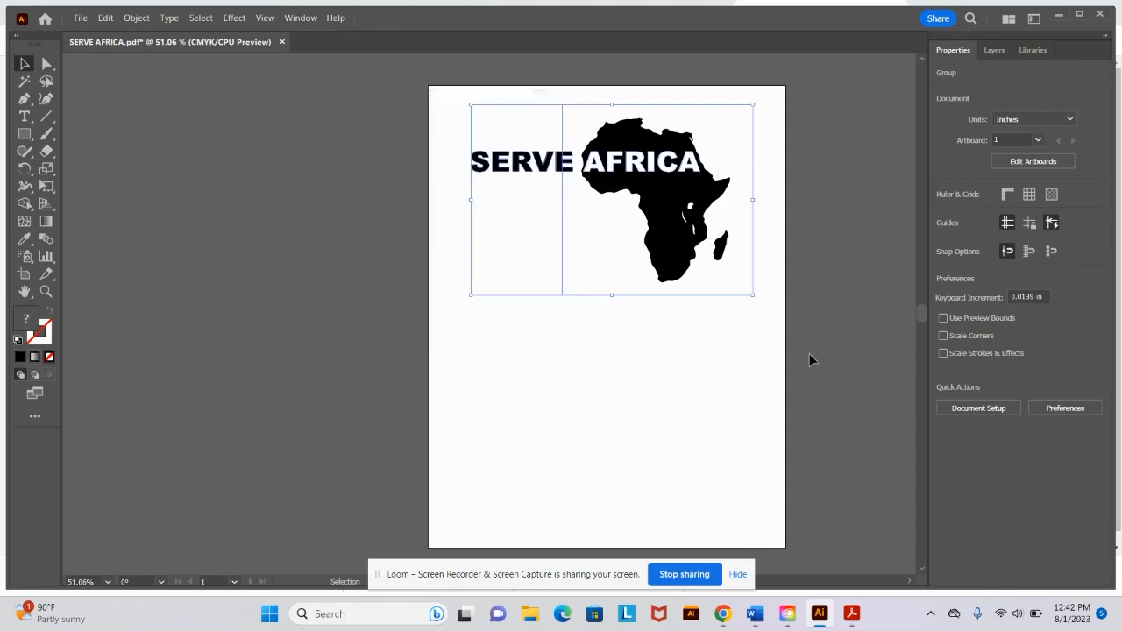
left_click(295, 18)
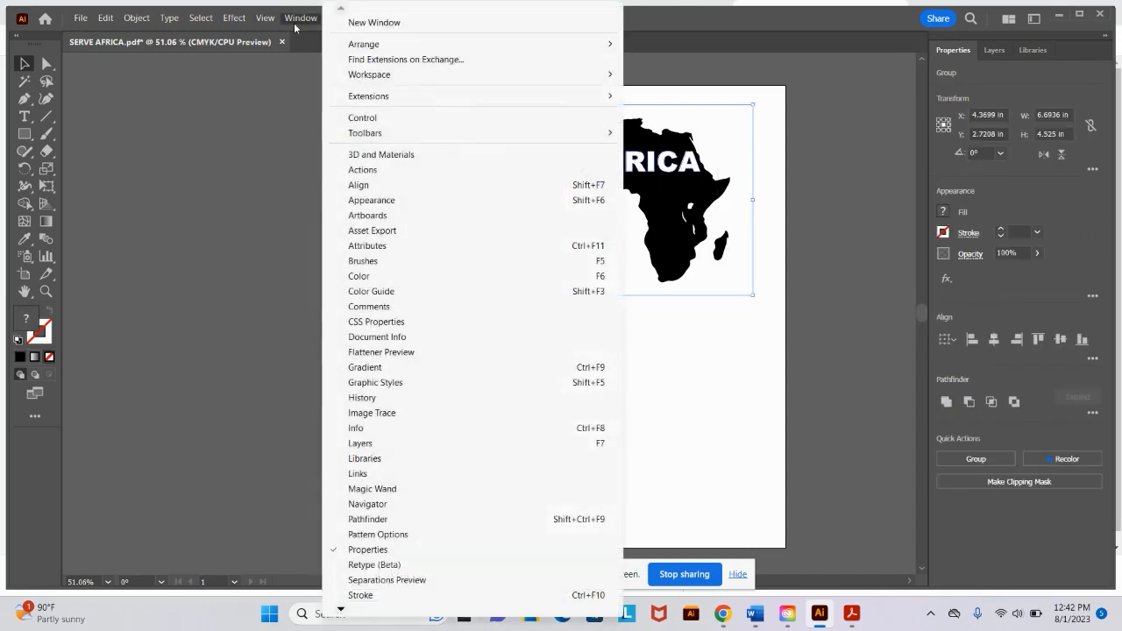
left_click(367, 519)
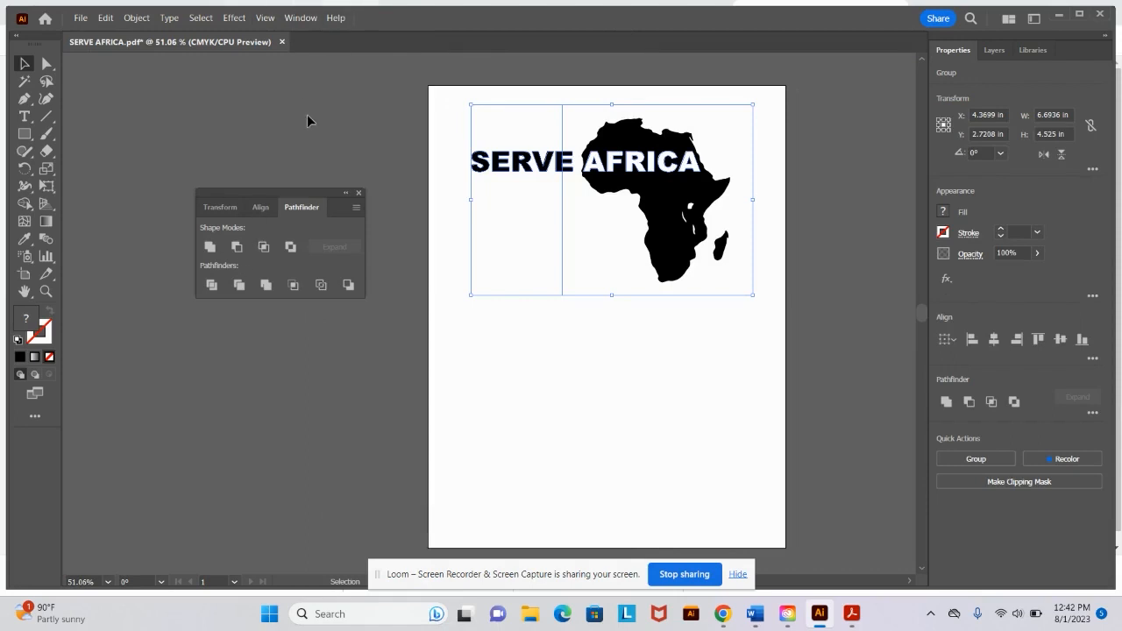
left_click(237, 246)
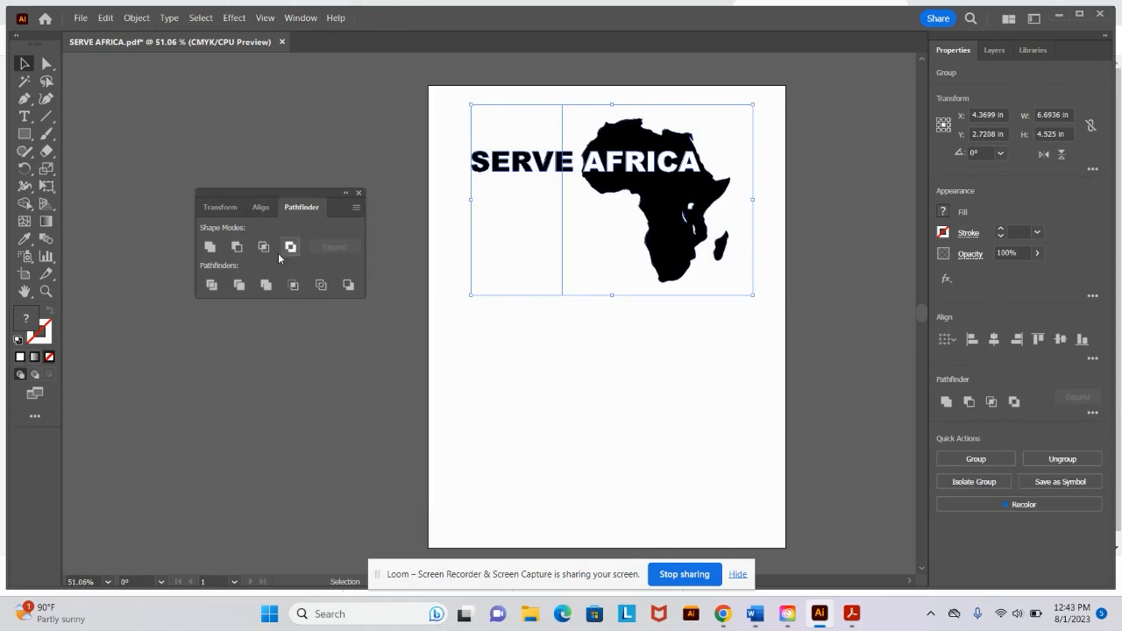
left_click(238, 285)
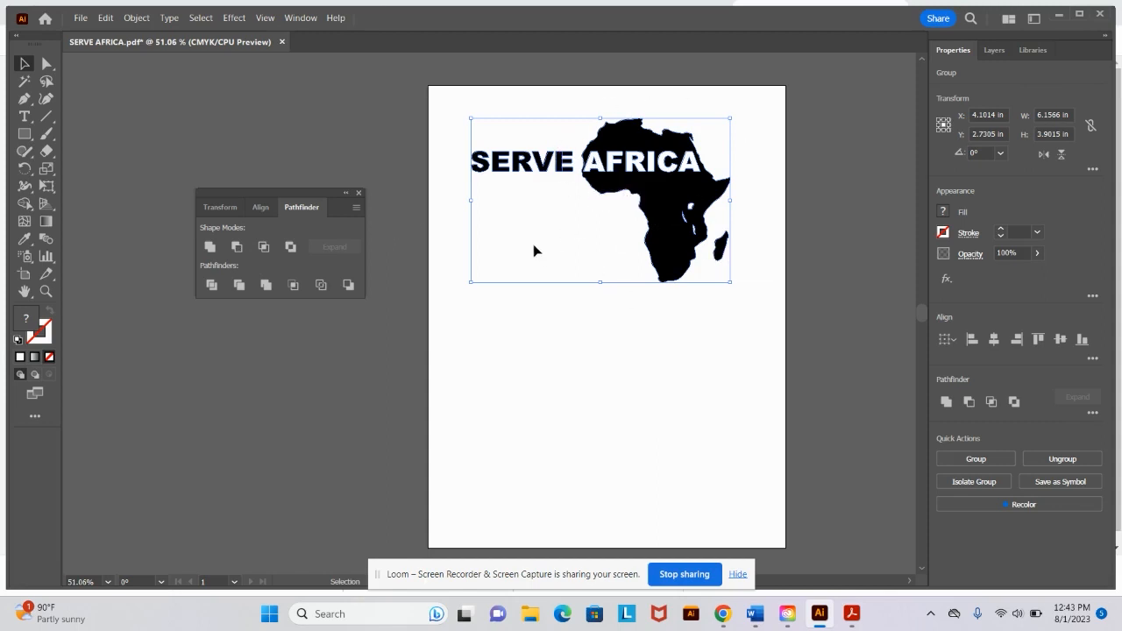
Step: Examine the trimmed logo's paths in Outline view and return to Preview on CPU
left_click(266, 17)
left_click(305, 24)
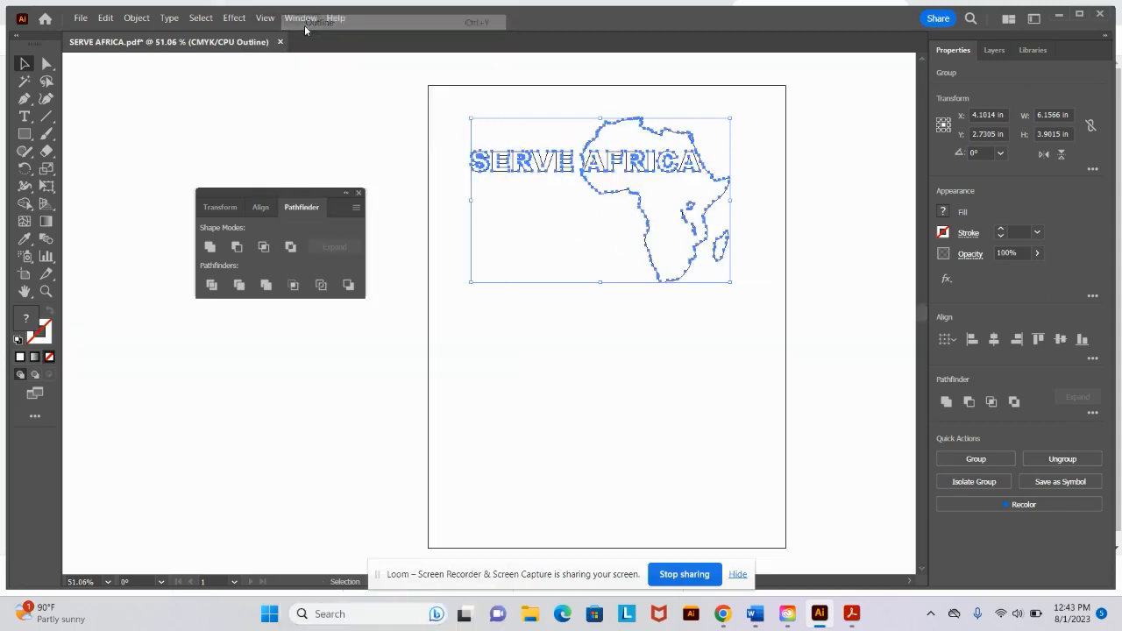
left_click(623, 357)
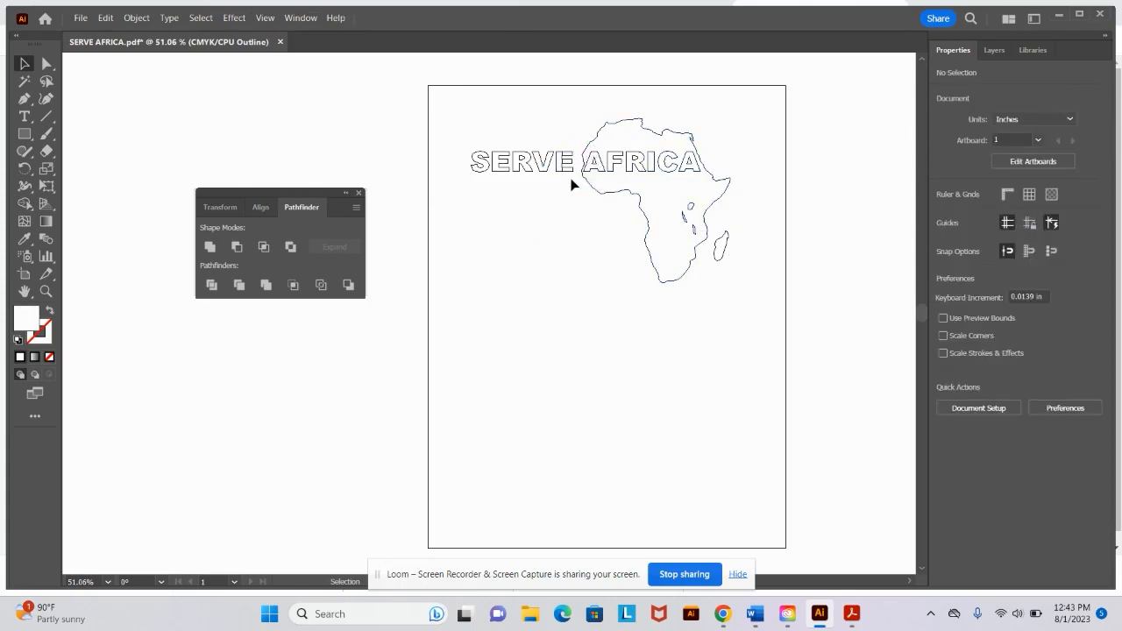
left_click(265, 17)
left_click(302, 32)
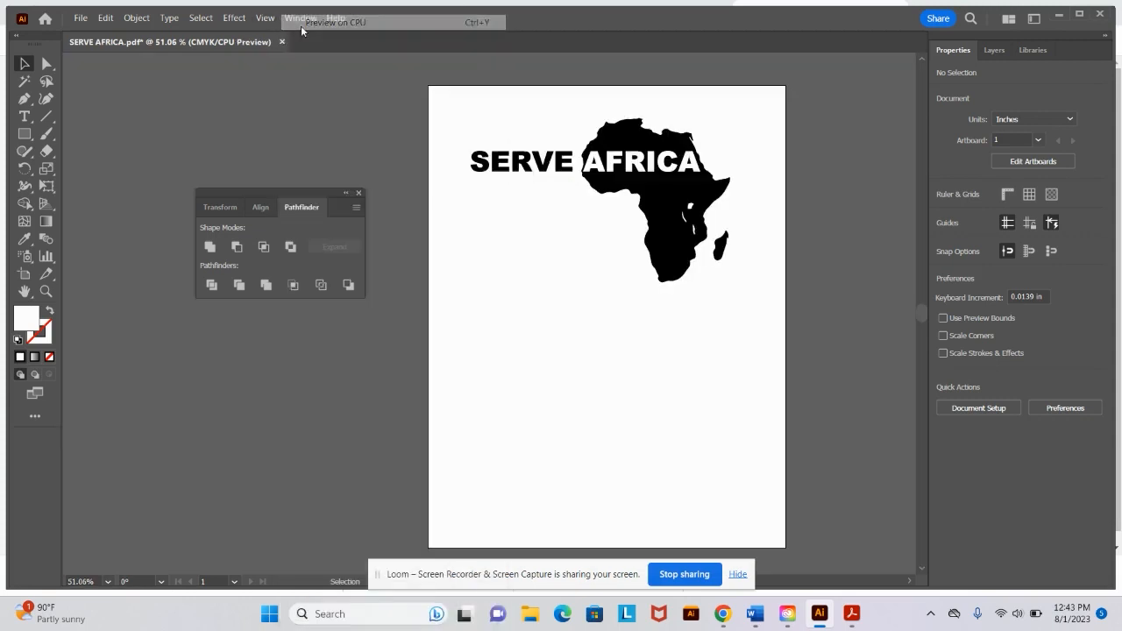
Step: Merge the split pieces of the E at the end of SERVE into one shape with the Shape Builder tool
left_click(45, 291)
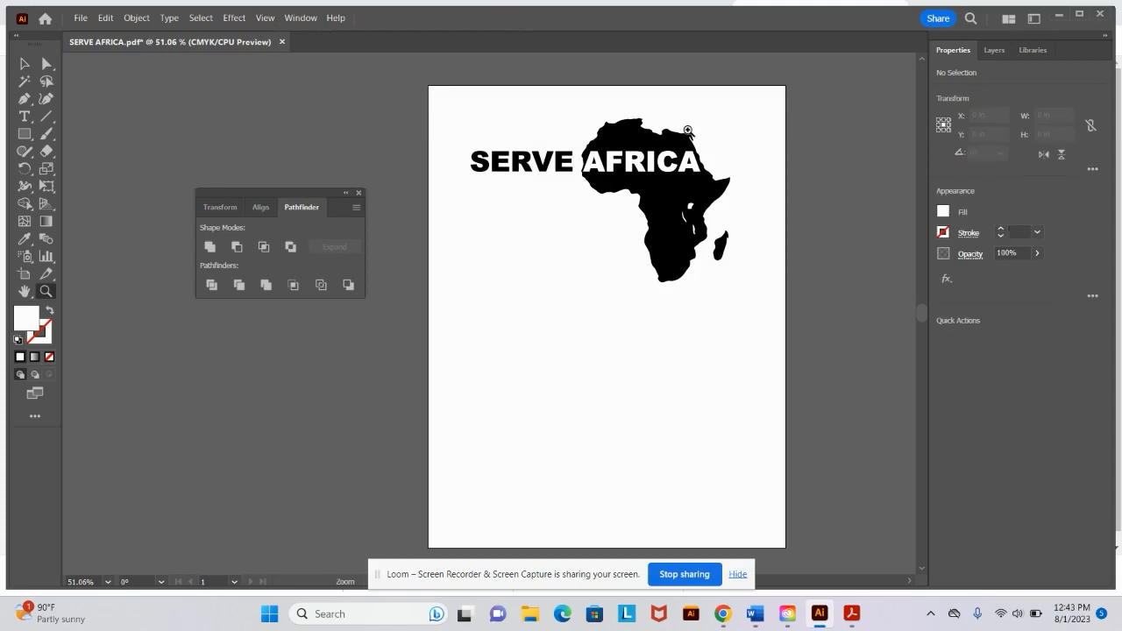
left_click_drag(553, 160, 679, 138)
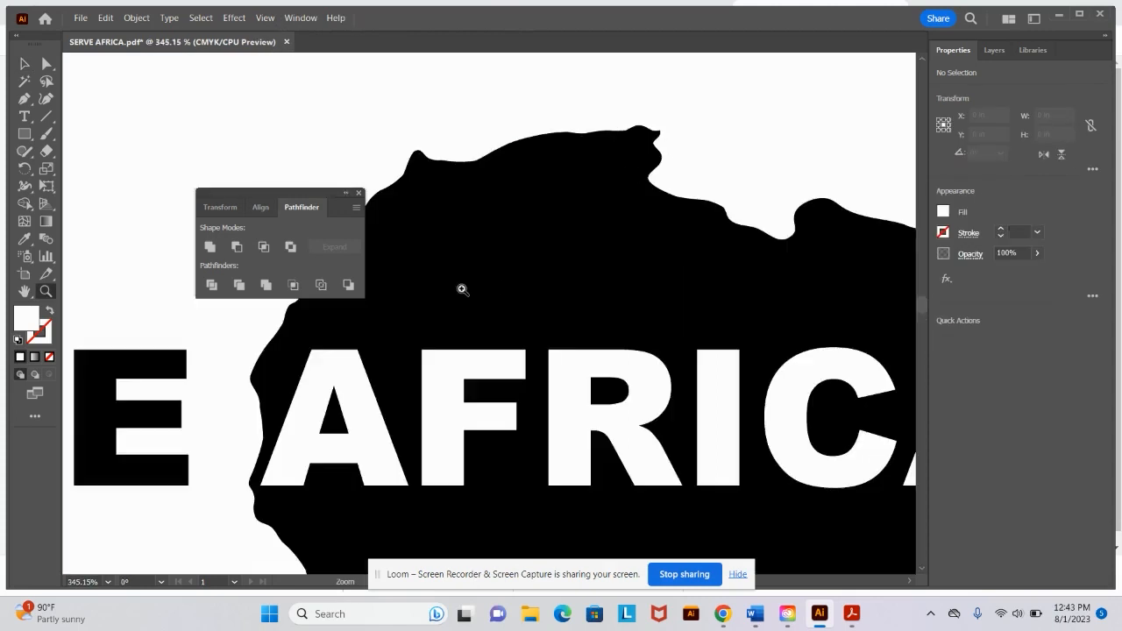
scroll(461, 290, "down", 1)
scroll(462, 289, "left", 2)
scroll(462, 289, "left", 2)
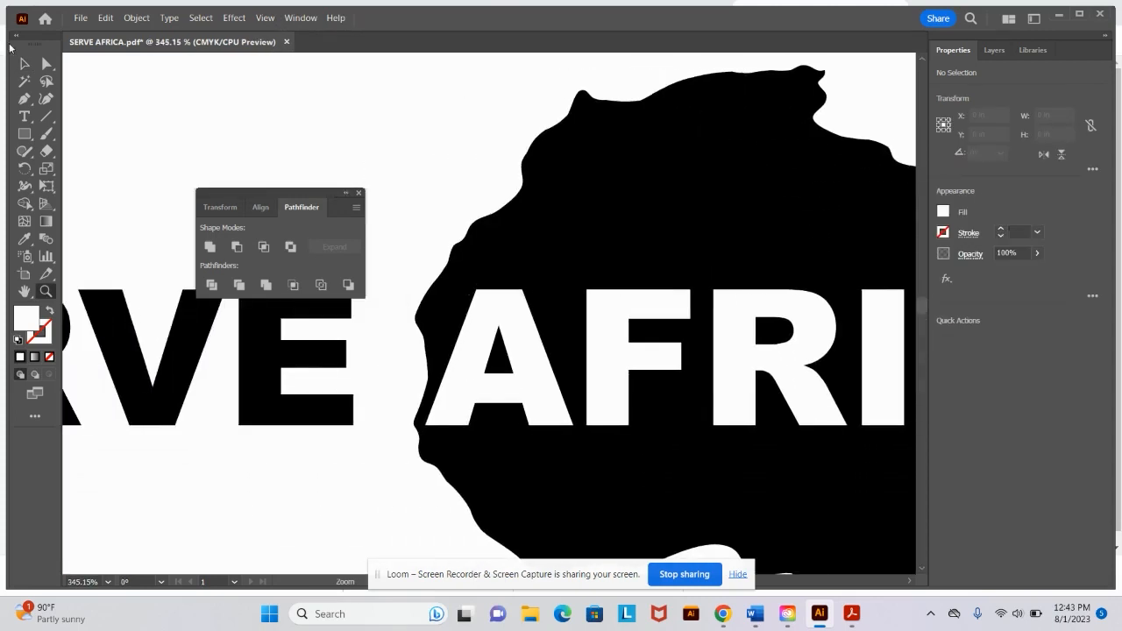
left_click(24, 63)
left_click_drag(255, 190, 410, 76)
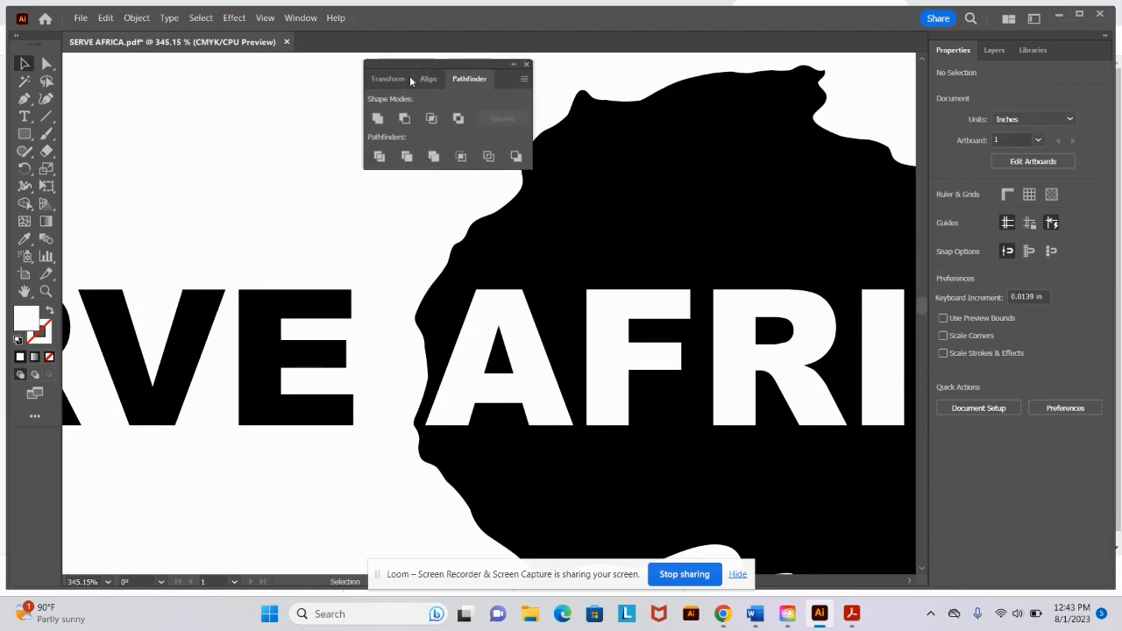
left_click_drag(248, 250, 369, 456)
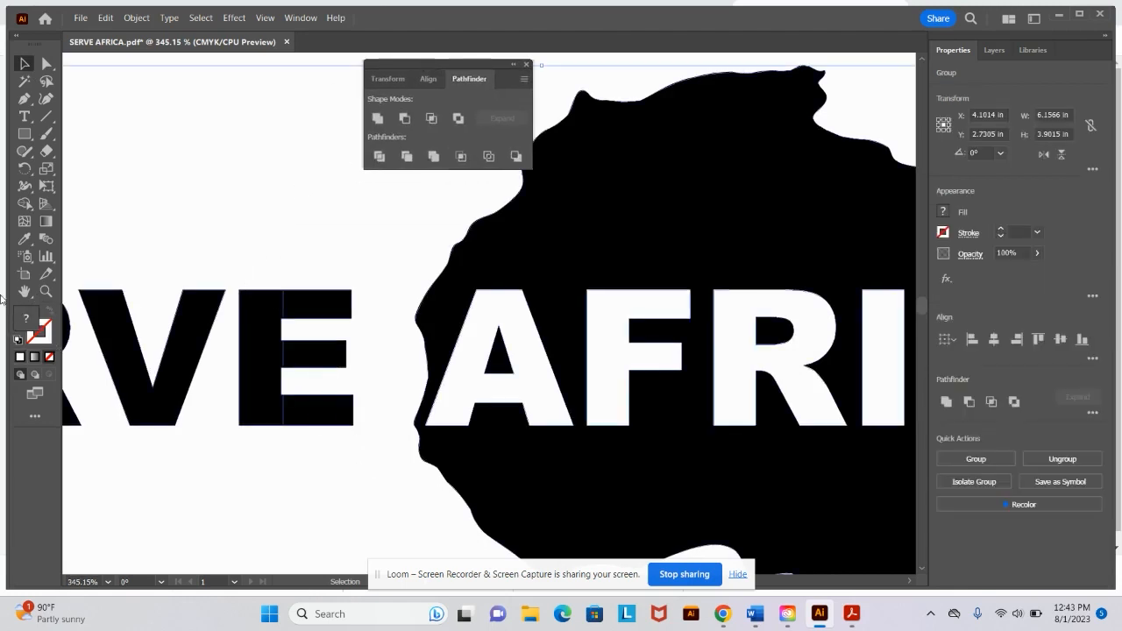
left_click(25, 204)
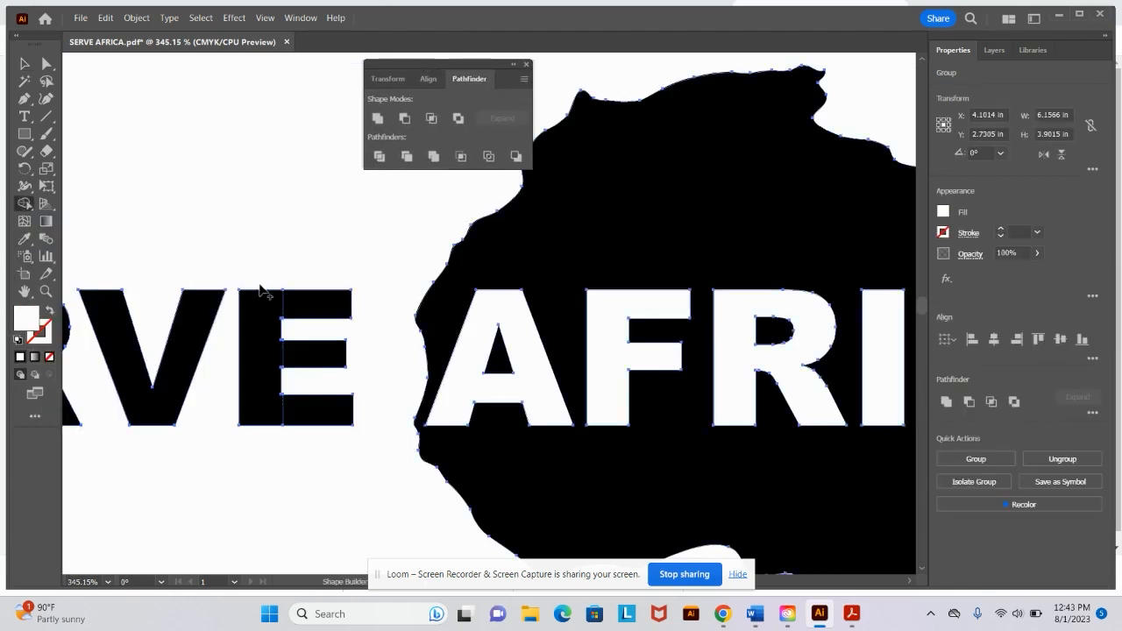
left_click_drag(303, 294, 268, 311)
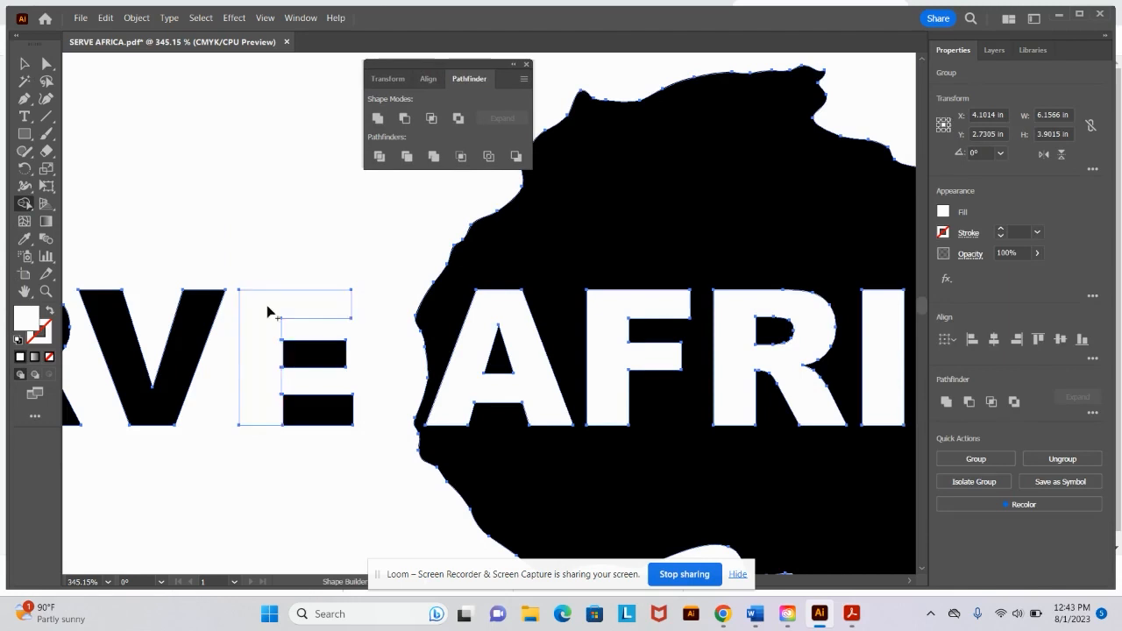
left_click(295, 371)
left_click_drag(296, 410, 269, 400)
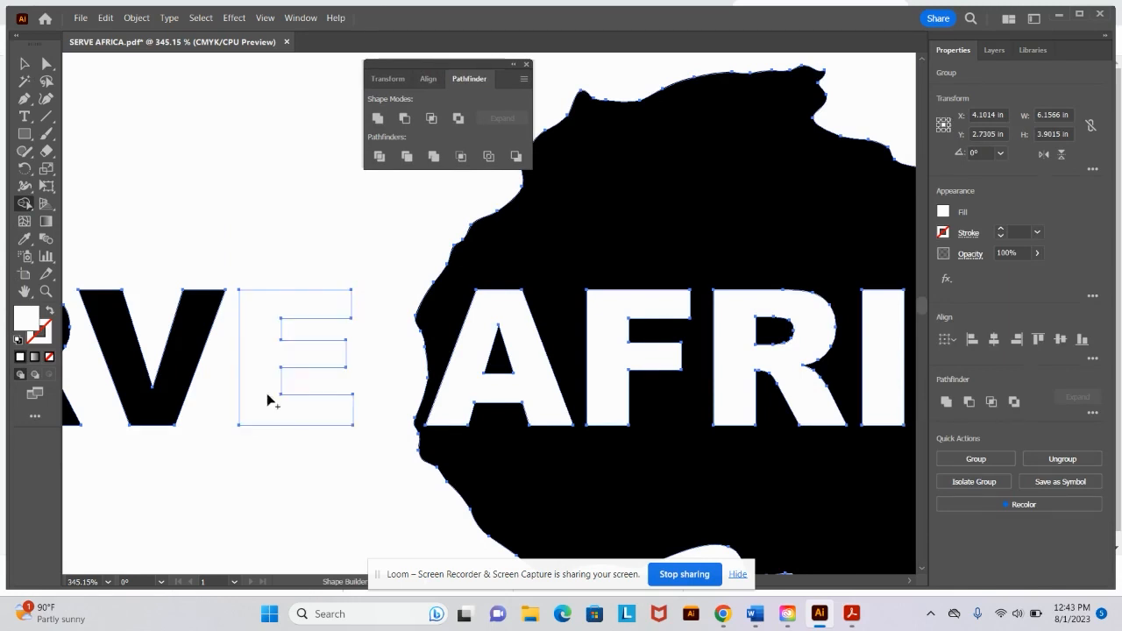
Step: Set the fill of the whole logo group to black, hex 000000
left_click(25, 63)
left_click(27, 318)
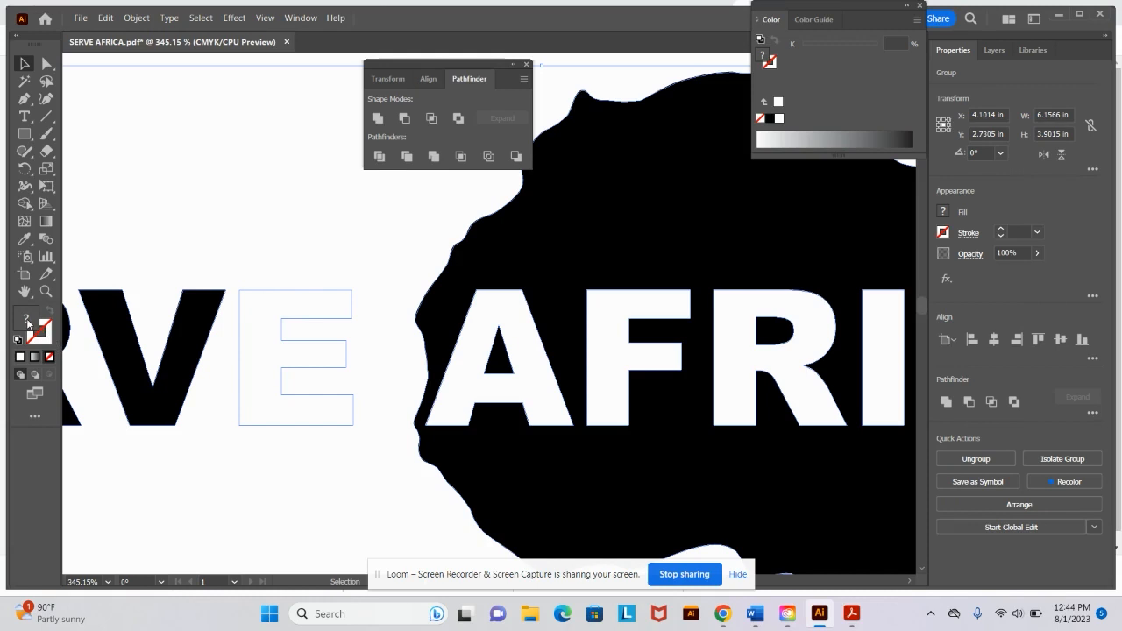
double_click(26, 321)
left_click_drag(552, 273, 448, 398)
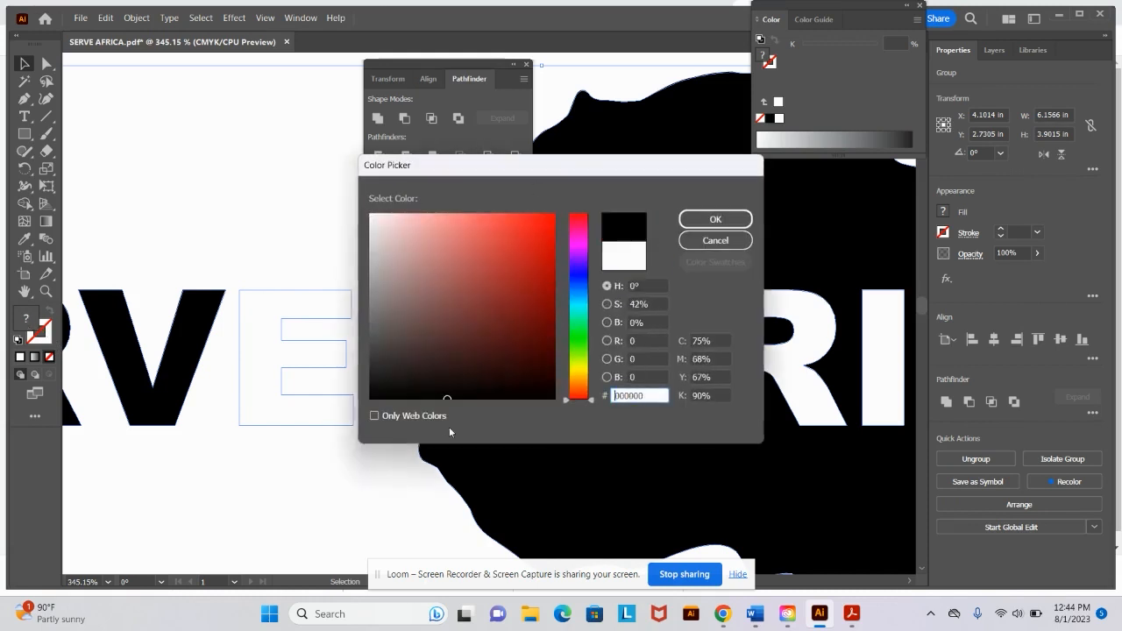
left_click(688, 222)
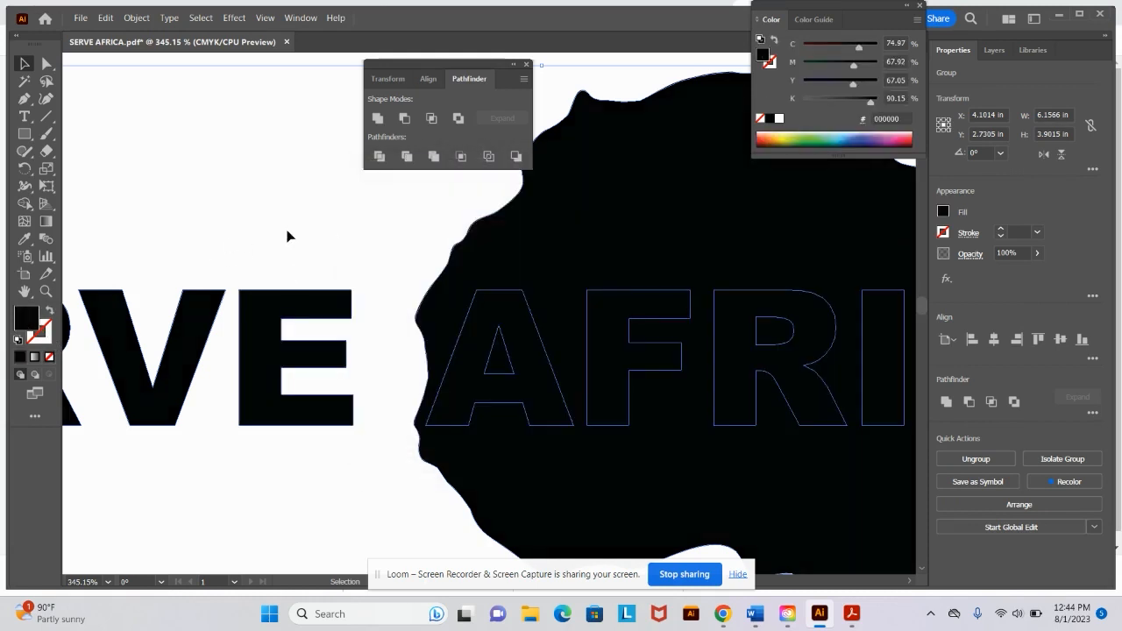
left_click(289, 235)
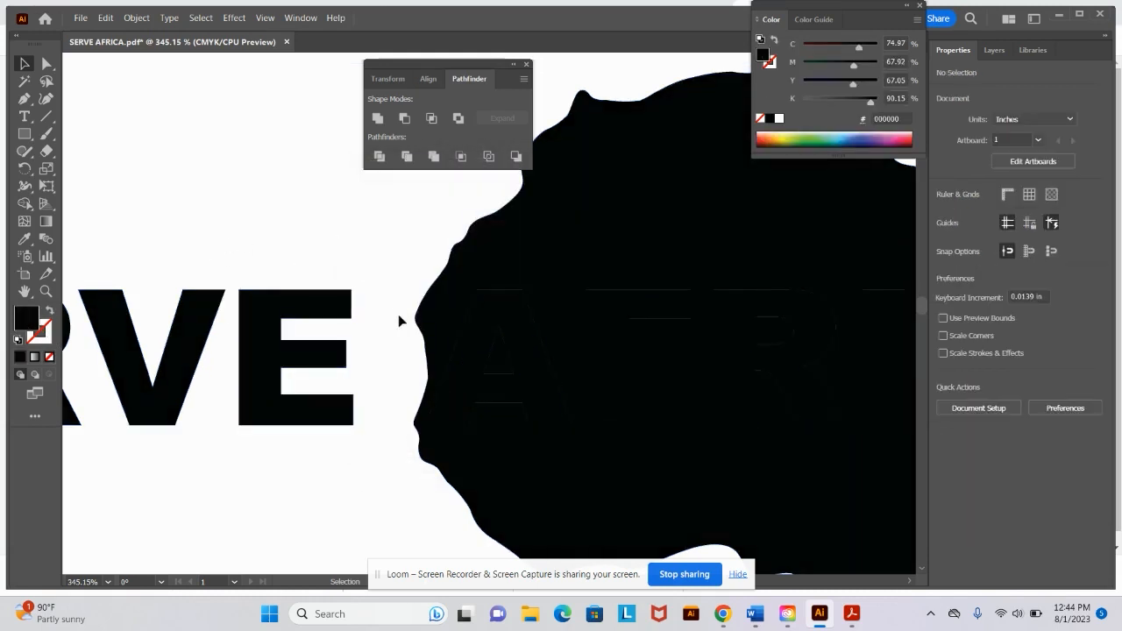
Step: Undo the black fill on the whole logo group
left_click(517, 358)
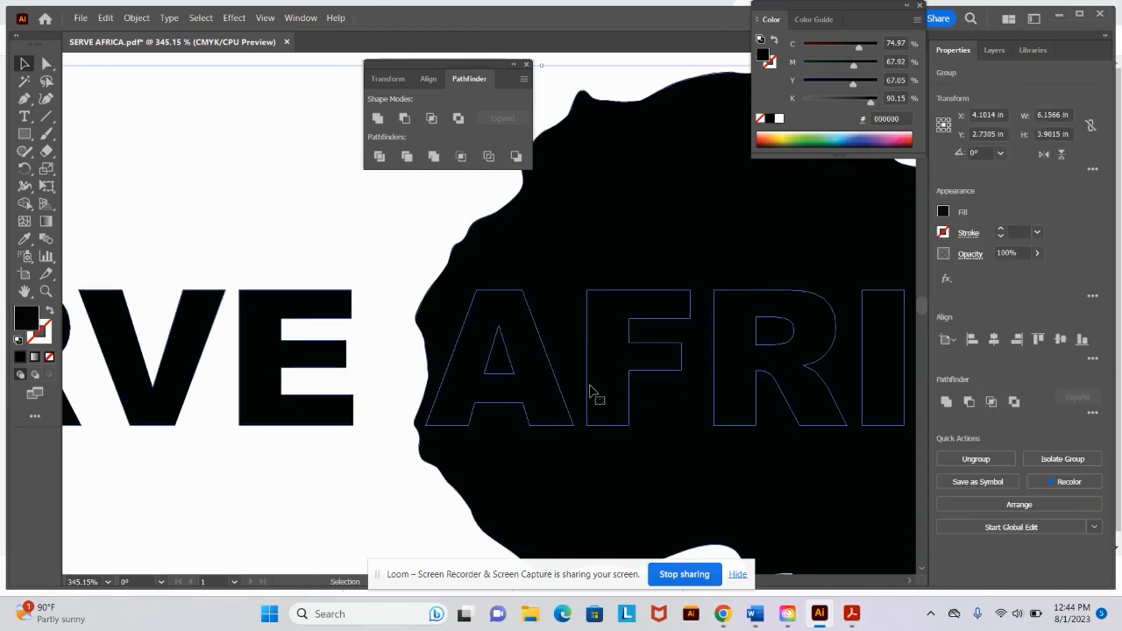
scroll(589, 390, "right", 2)
scroll(591, 388, "right", 1)
left_click(227, 335)
key("ctrl+a")
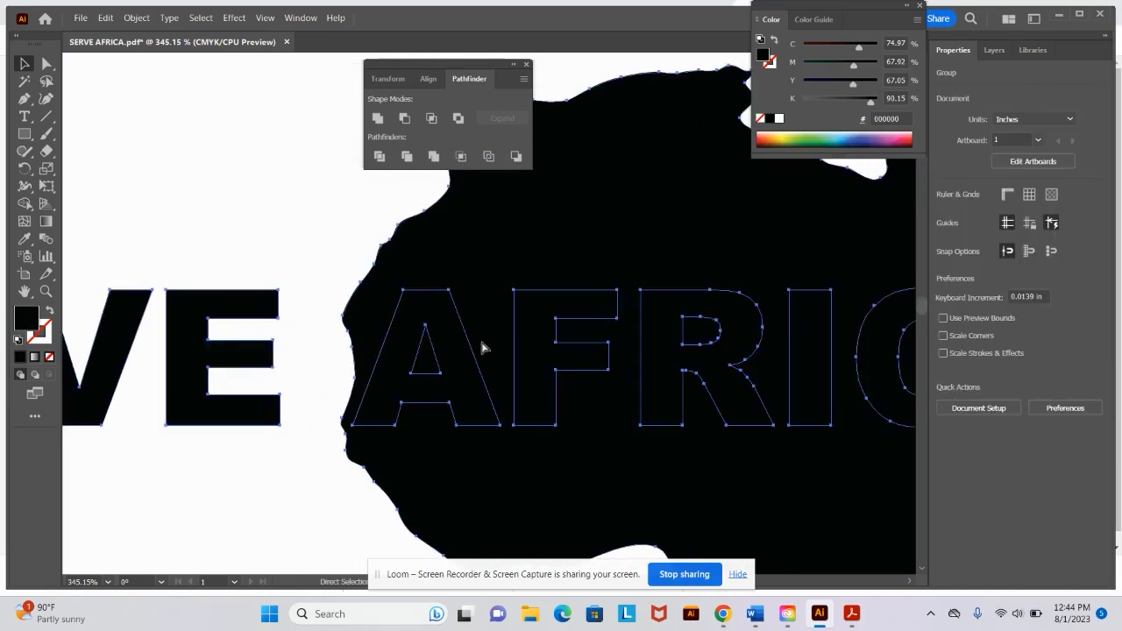
key("ctrl+z")
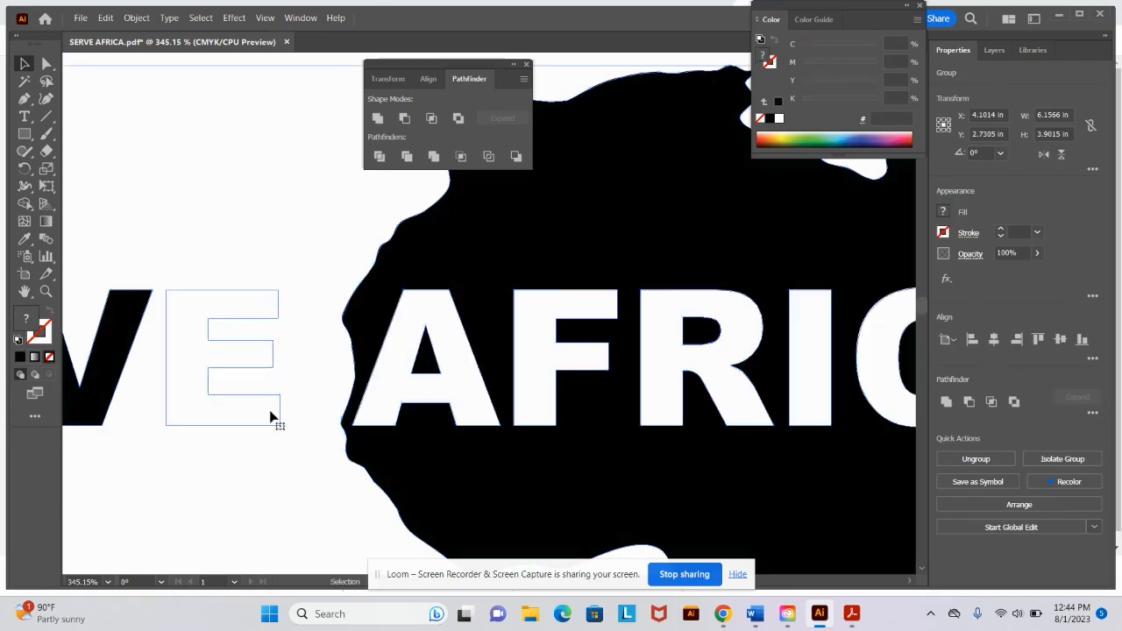
Step: Ungroup the logo and fill only the E at the end of SERVE with black, hex 000000
left_click(1006, 460)
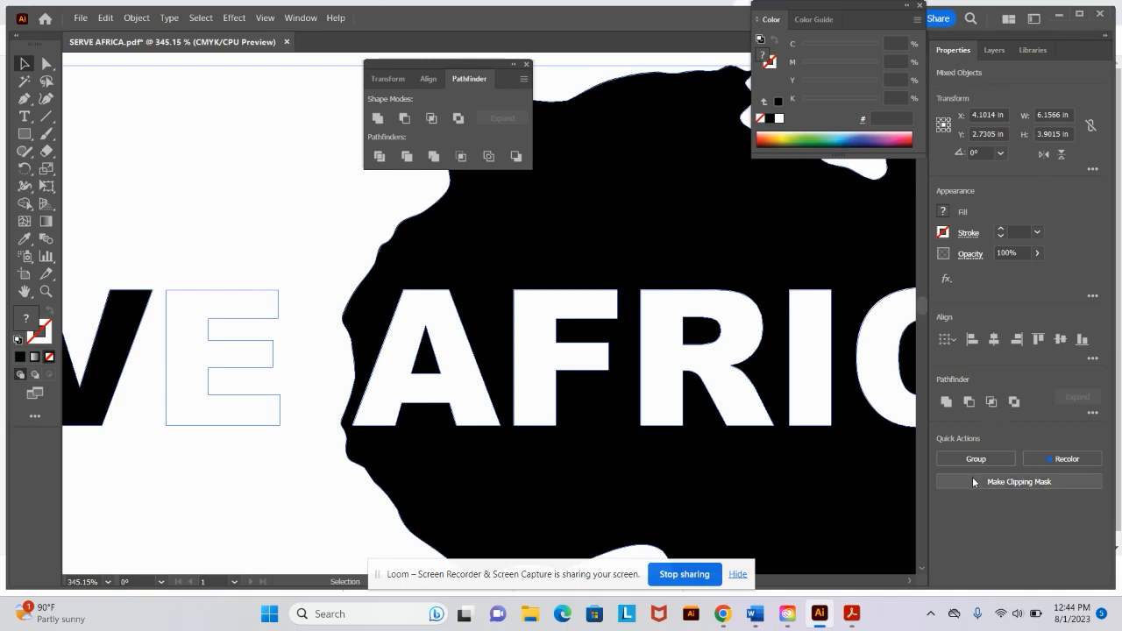
left_click(223, 225)
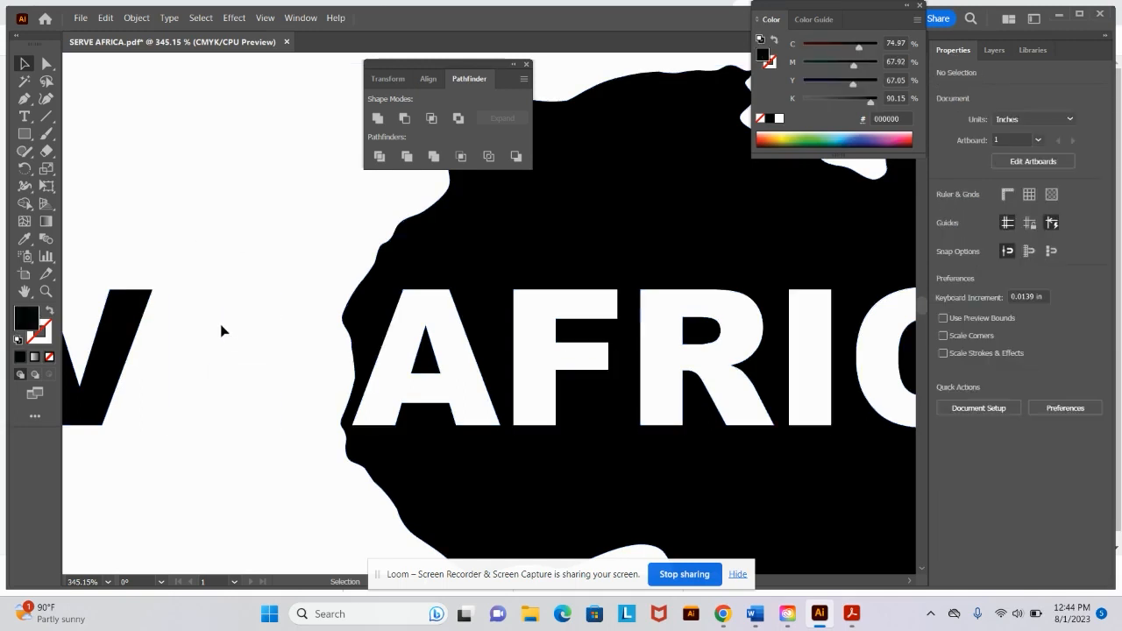
left_click(228, 400)
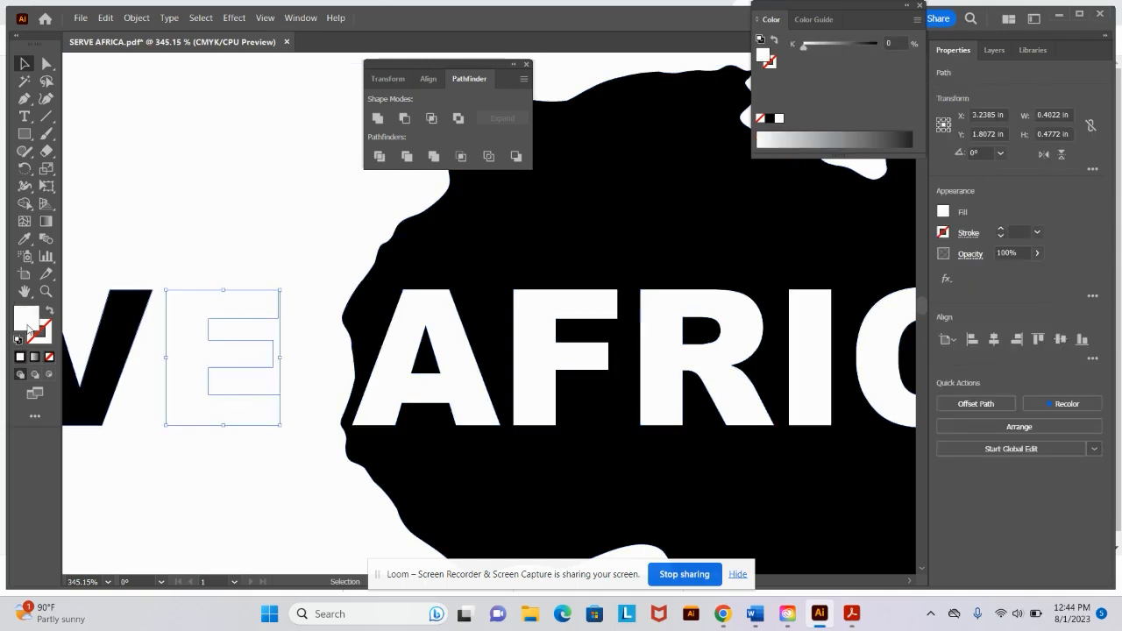
double_click(27, 323)
left_click_drag(402, 368, 403, 436)
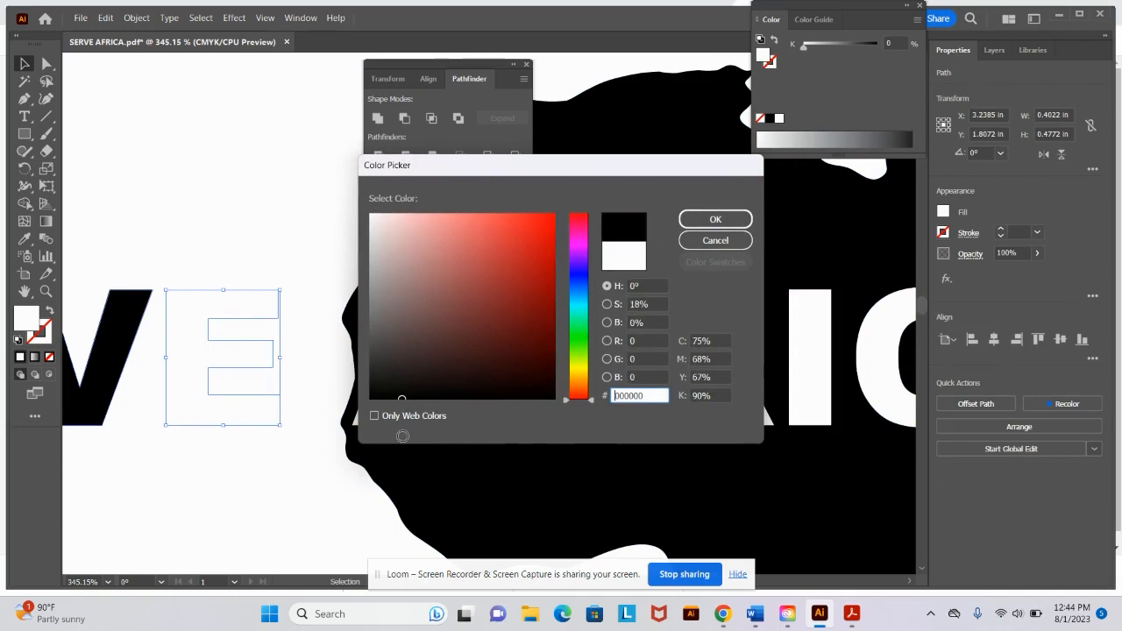
left_click(715, 219)
left_click(181, 173)
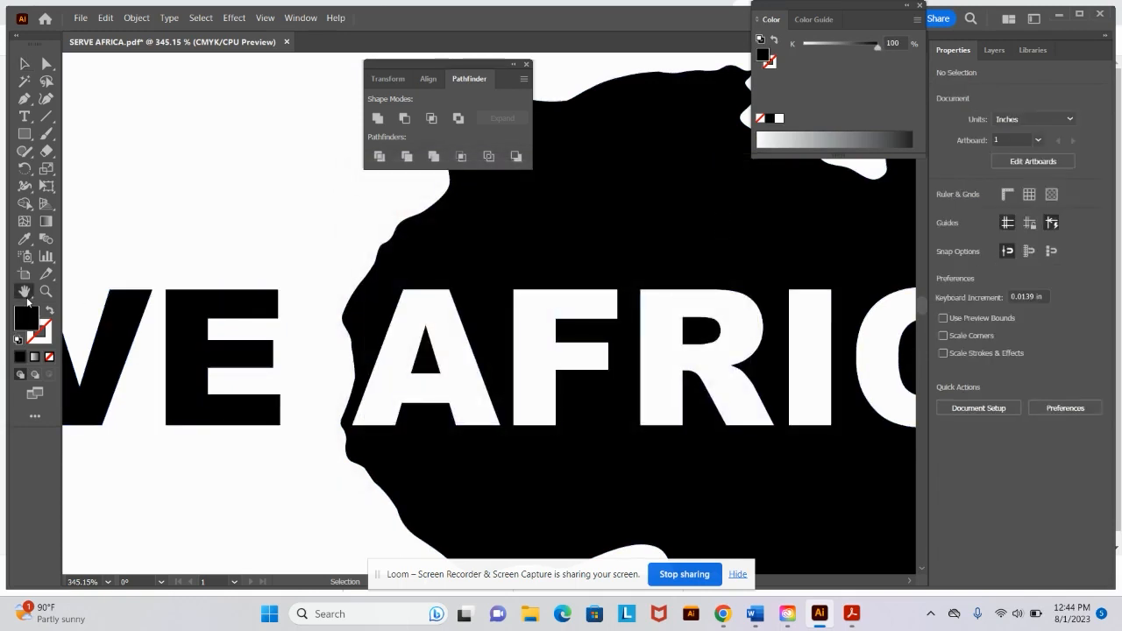
Step: Move the Pathfinder panel clear of the logo and display the artwork in Outline view
double_click(25, 291)
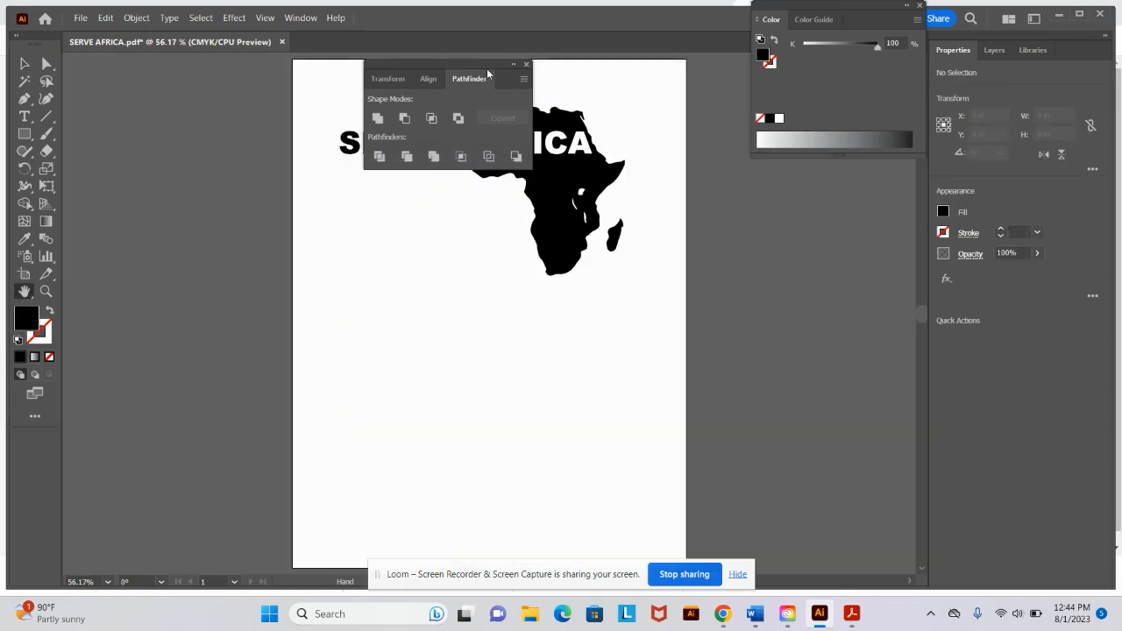
left_click_drag(488, 75, 588, 372)
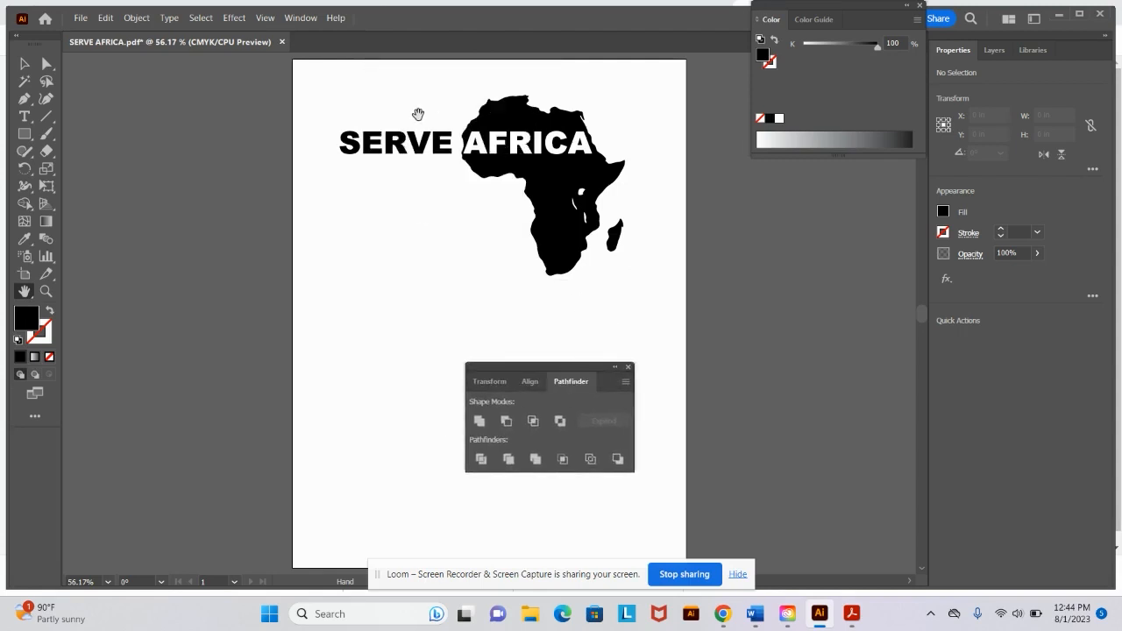
left_click(25, 65)
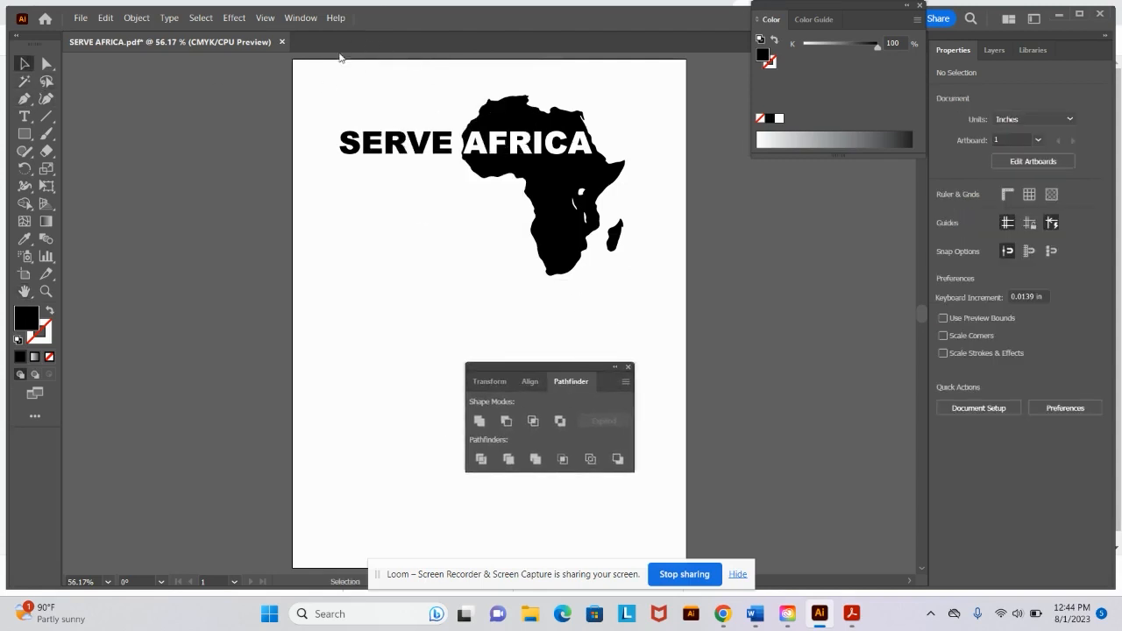
left_click_drag(340, 59, 692, 258)
left_click(264, 18)
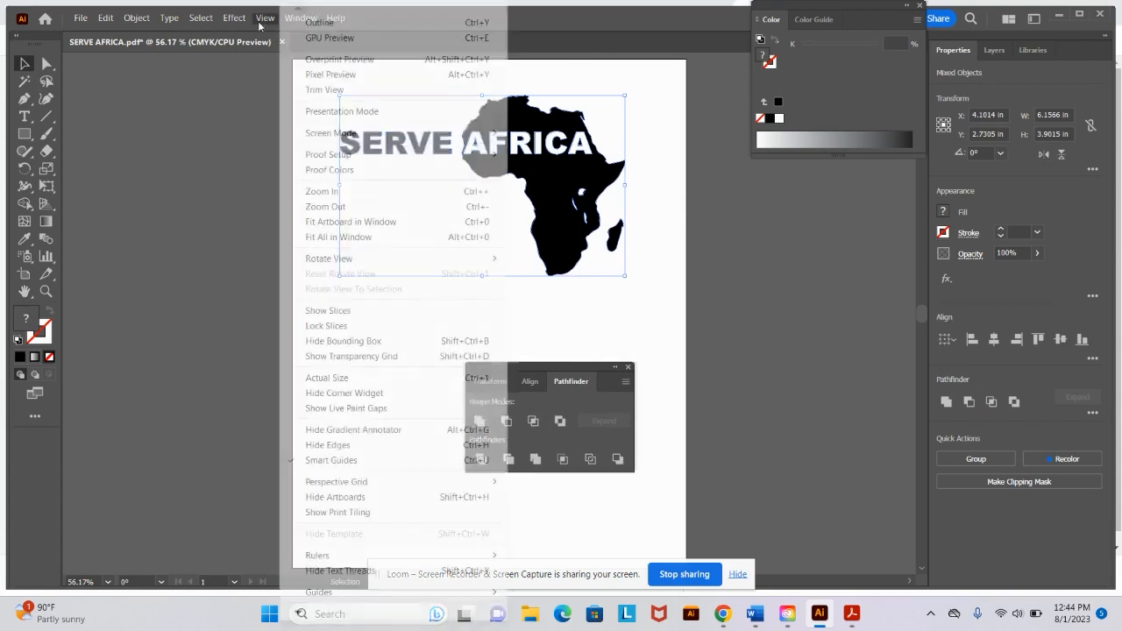
left_click(316, 21)
left_click(723, 293)
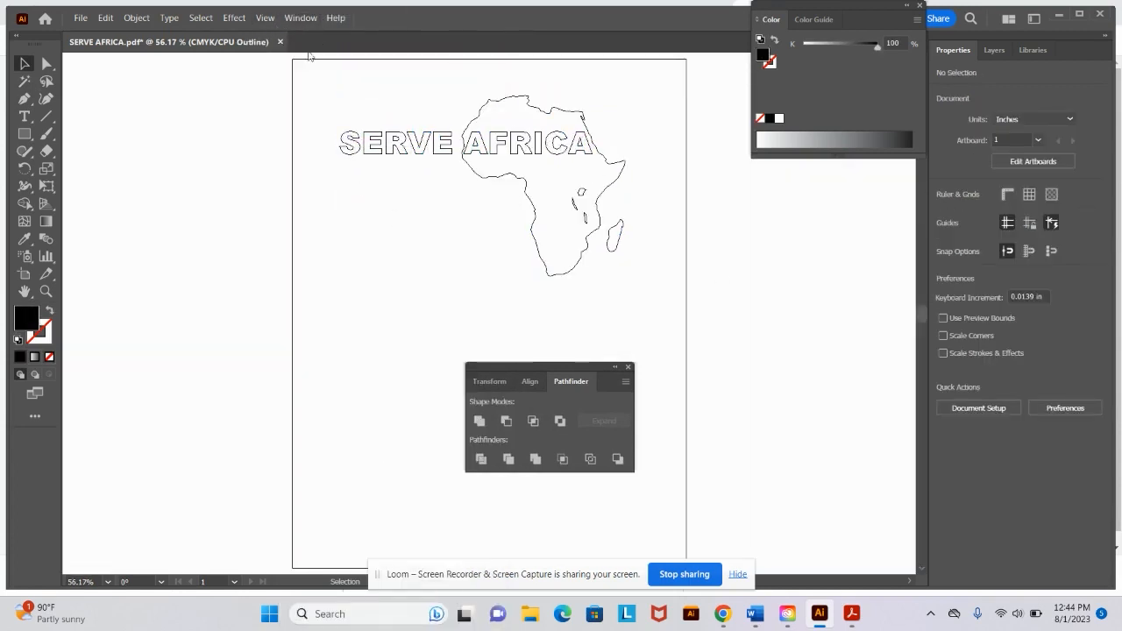
Step: Smooth the Africa map's outline along its west, east and northeast coasts with the Smooth tool
left_click_drag(329, 95, 613, 241)
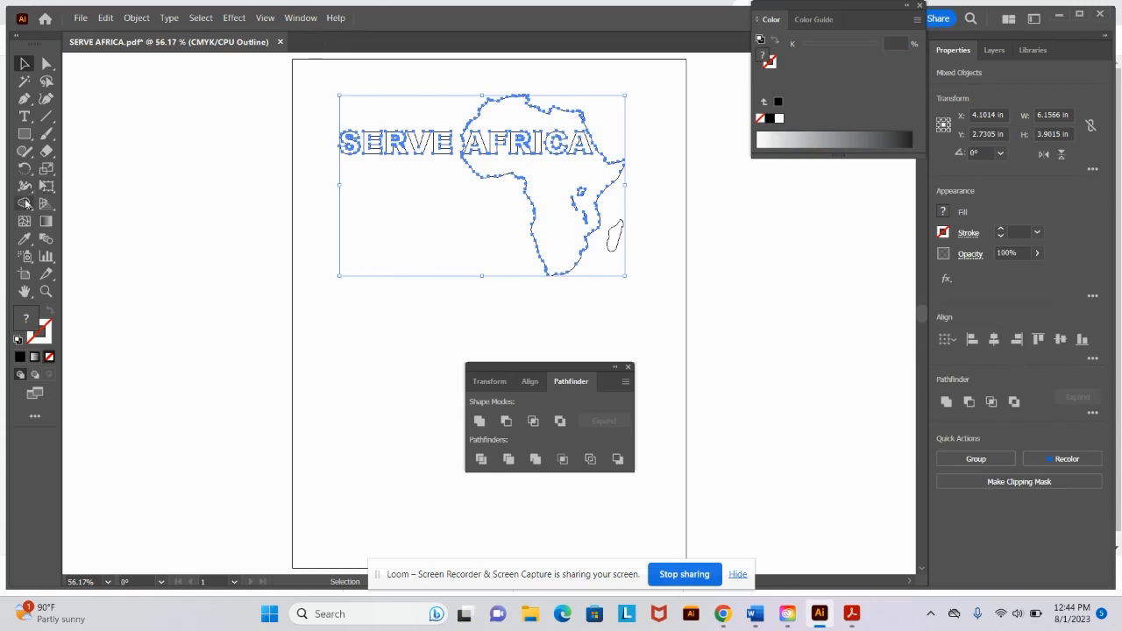
mouse_move(24, 151)
left_mouse_down()
mouse_move(52, 150)
mouse_move(74, 186)
left_mouse_up()
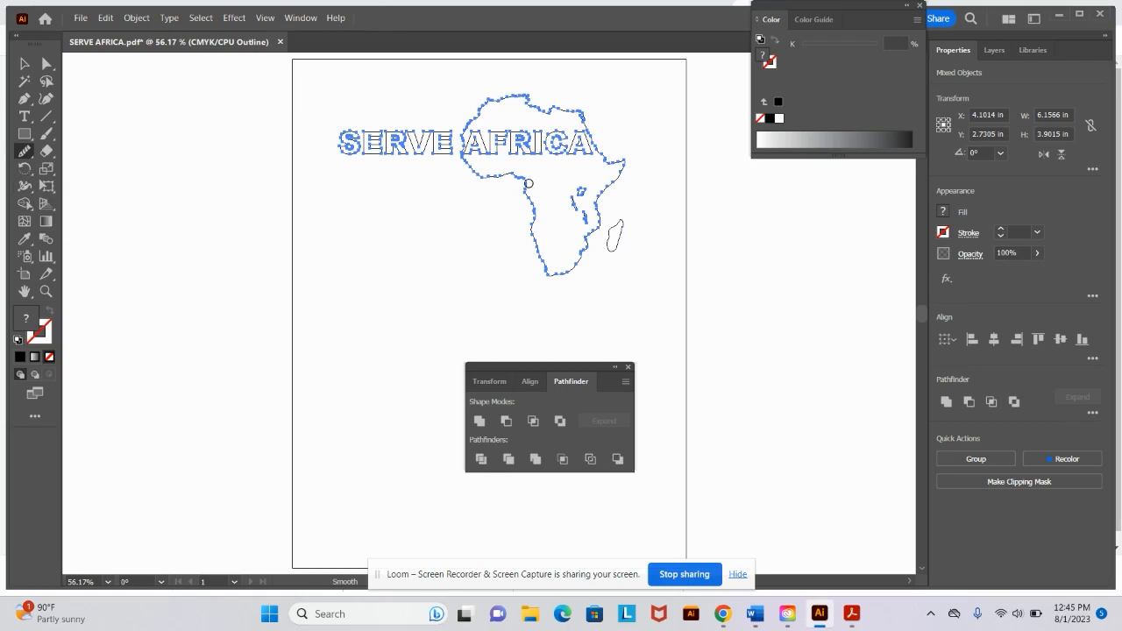
mouse_move(529, 185)
left_mouse_down()
mouse_move(536, 258)
mouse_move(581, 259)
left_mouse_up()
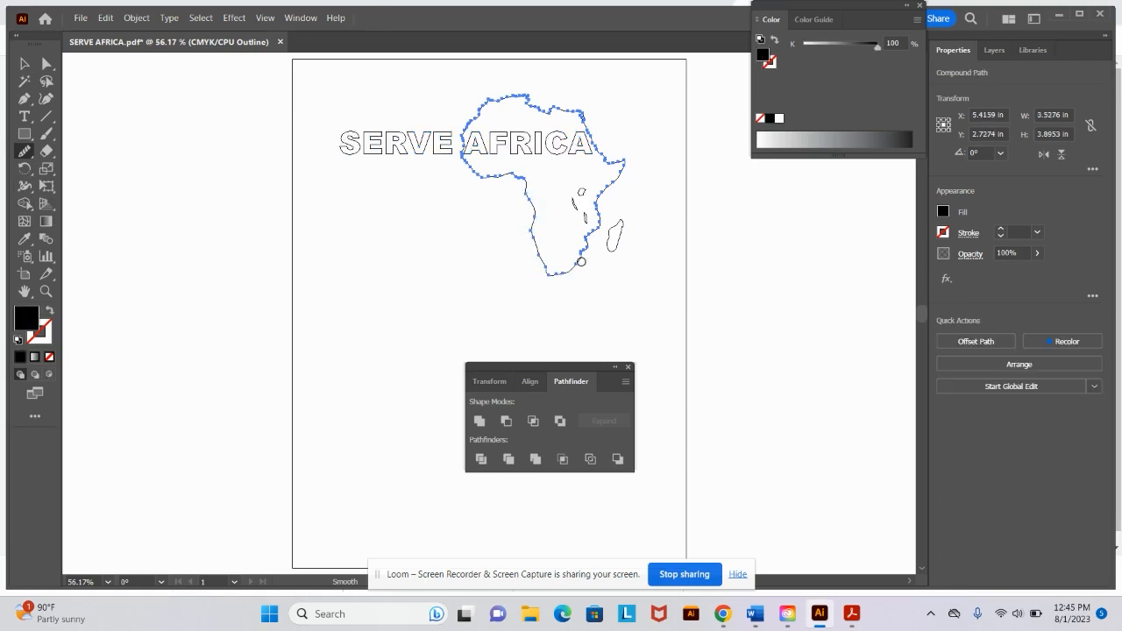
left_click_drag(612, 183, 596, 242)
left_click_drag(602, 155, 593, 121)
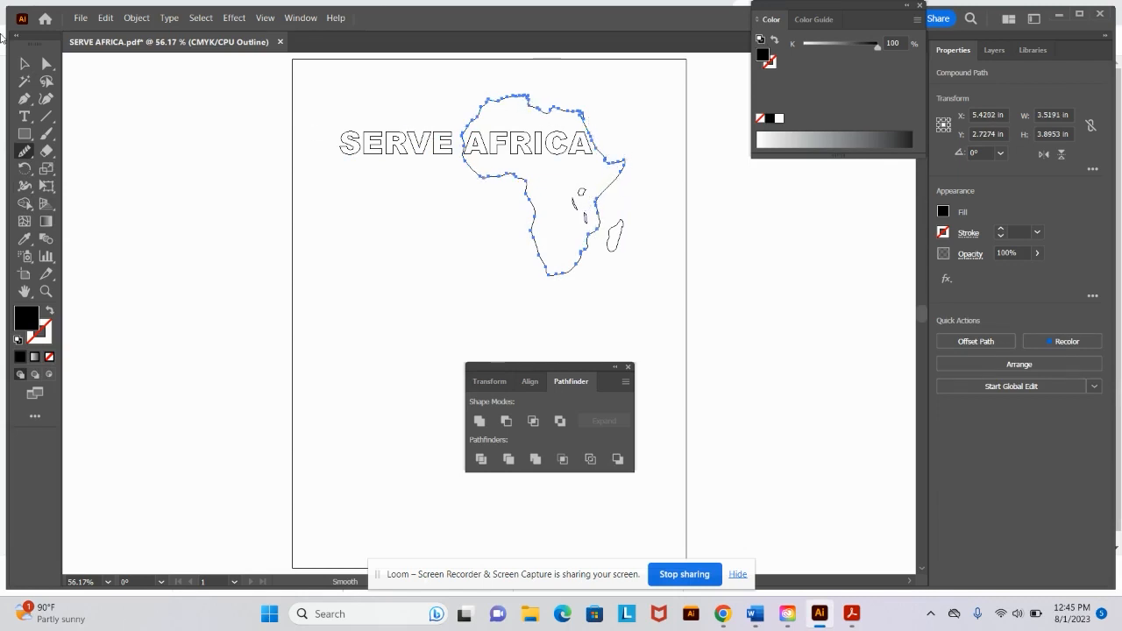
left_click(25, 63)
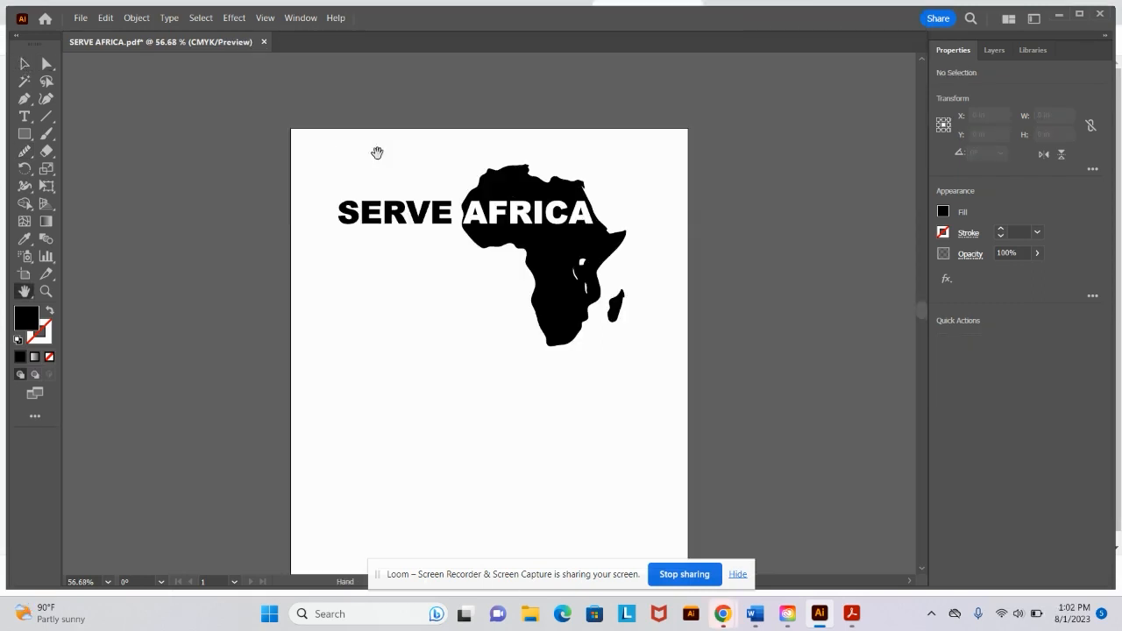
Step: Save the document to the computer's Desktop as SERVE AFRICA in Adobe Illustrator (*.AI) format, version Illustrator 2020
left_click(80, 18)
left_click(142, 162)
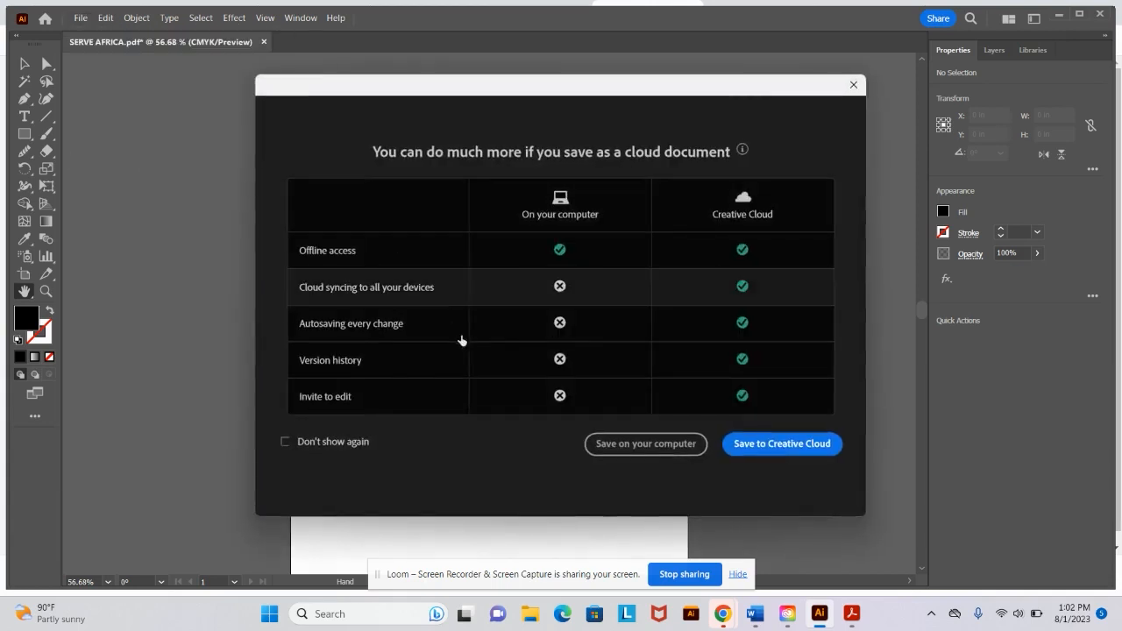
left_click(646, 444)
left_click(330, 296)
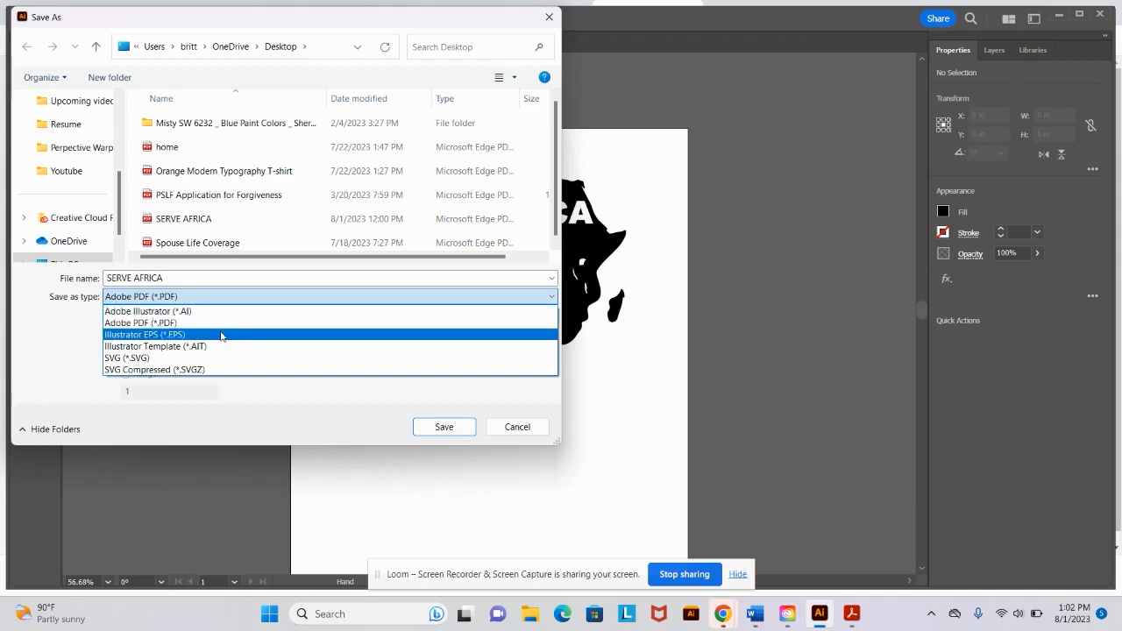
left_click(189, 312)
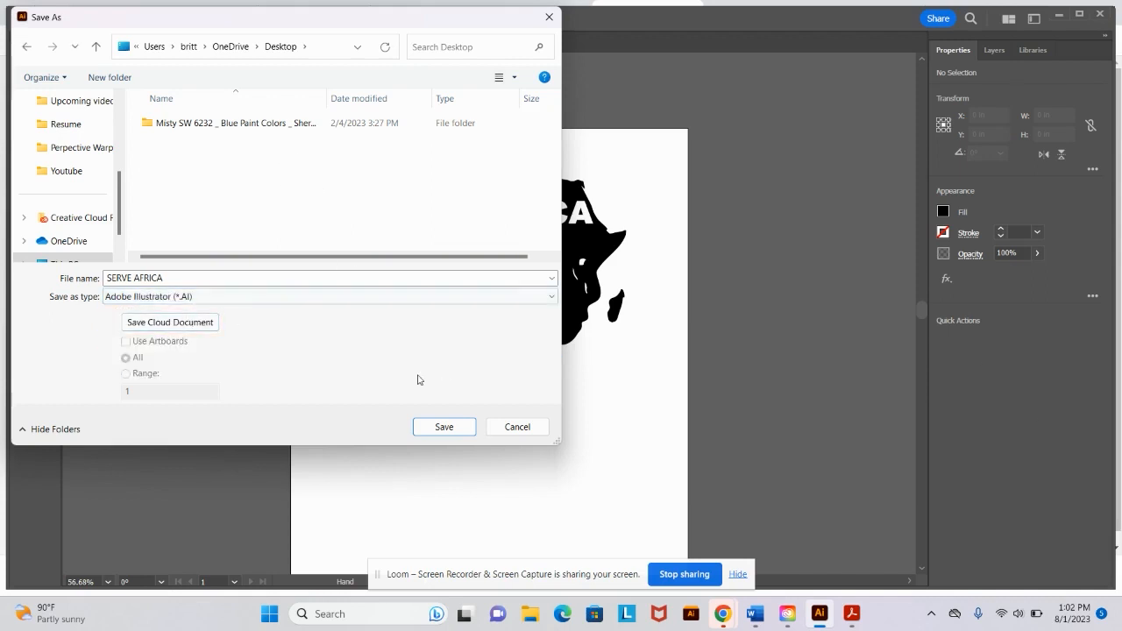
left_click(430, 431)
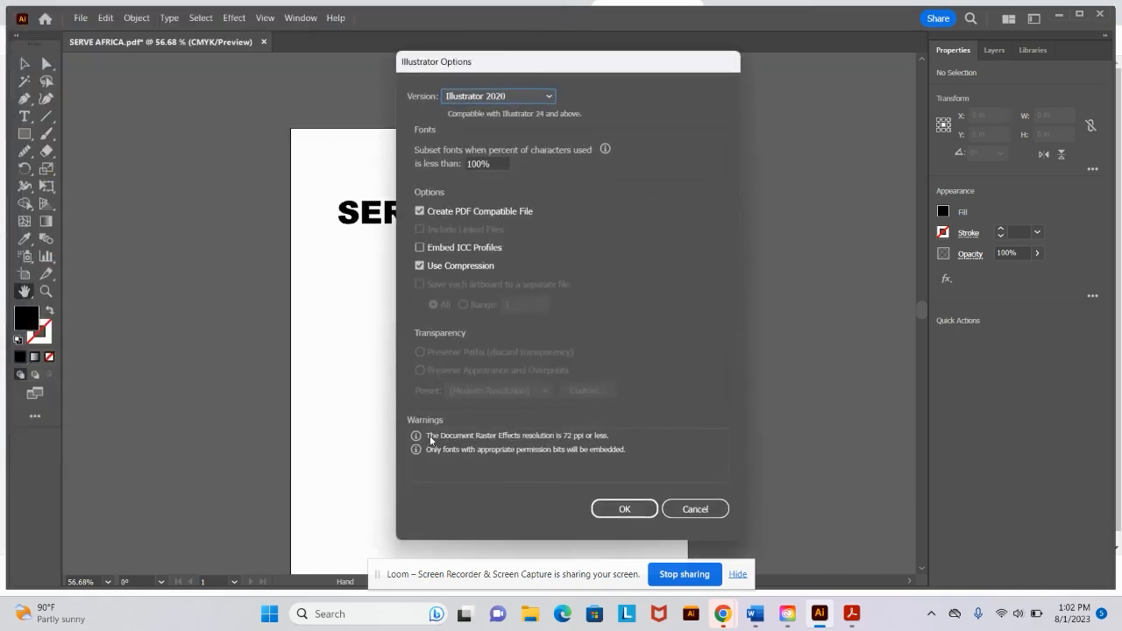
key("Return")
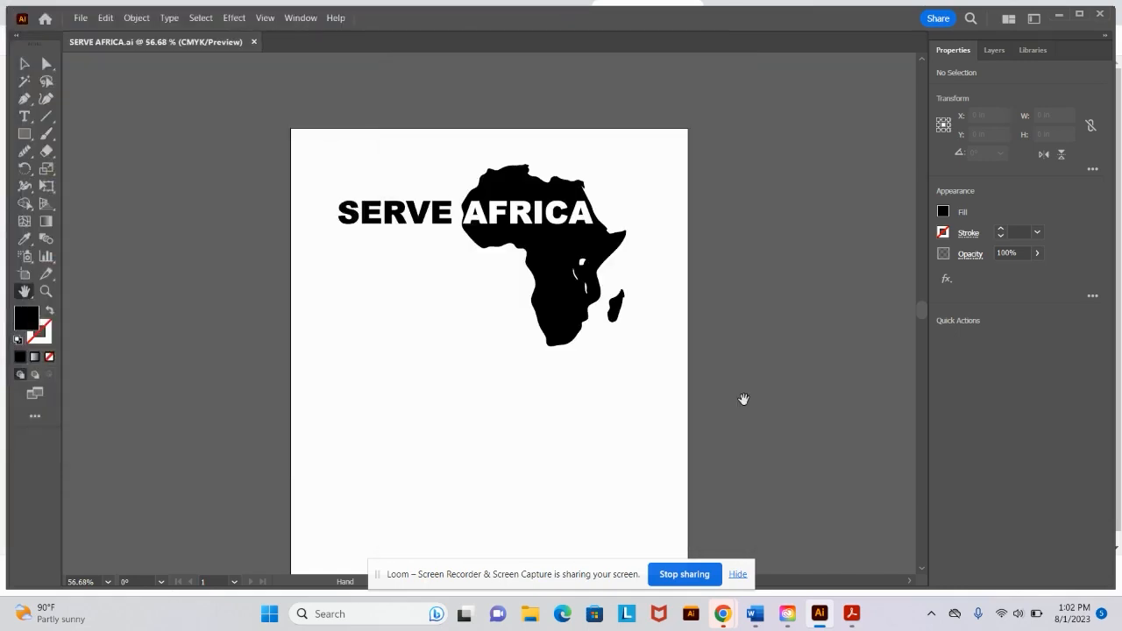
Step: Shrink the artboard around the logo to about 8.32 by 5.24 in with the Artboard tool
left_click(25, 273)
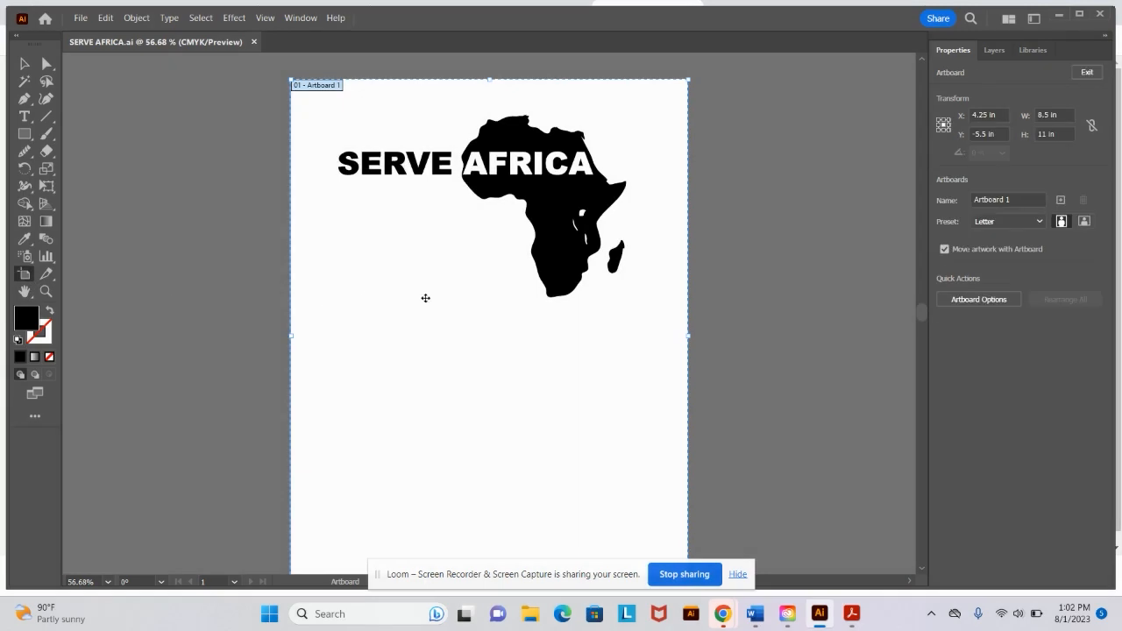
scroll(343, 504, "down", 2)
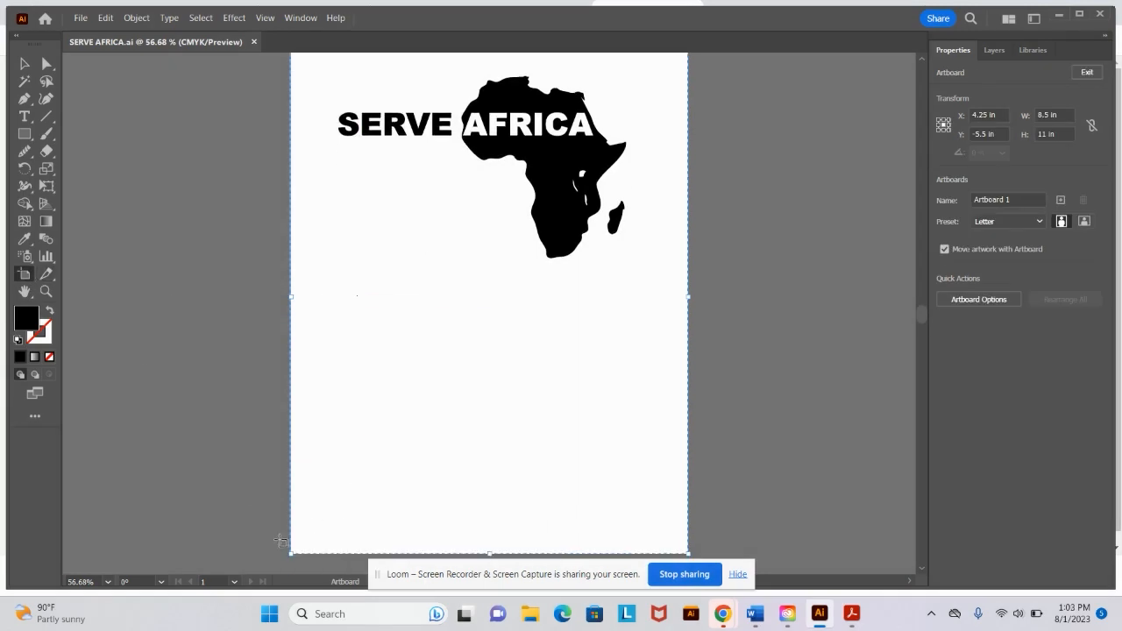
left_click_drag(290, 553, 300, 285)
scroll(425, 288, "up", 2)
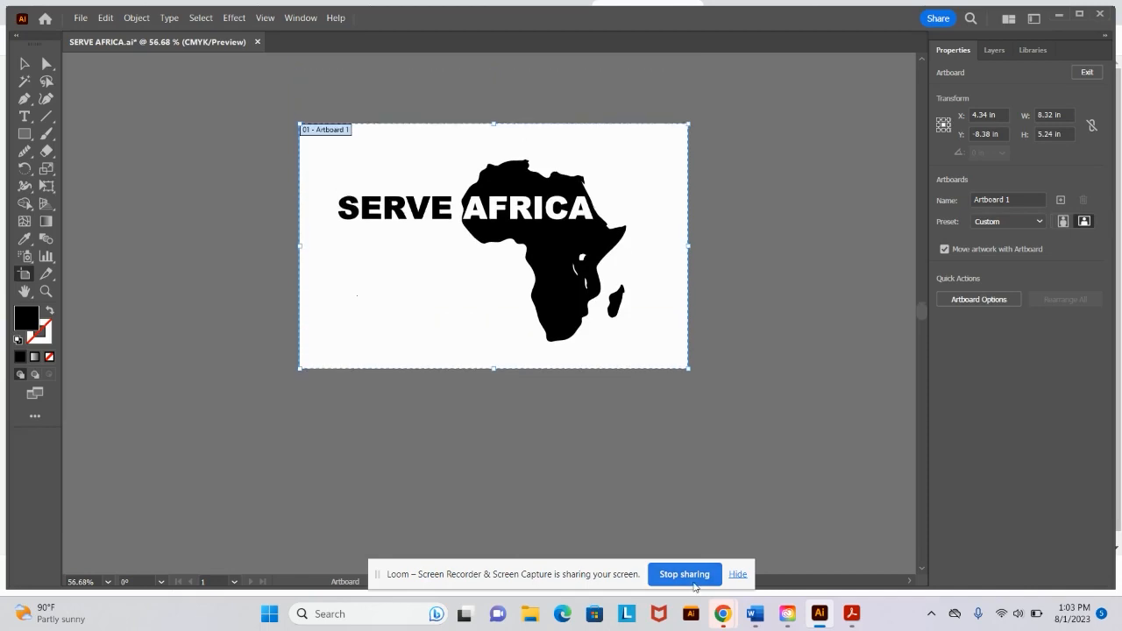